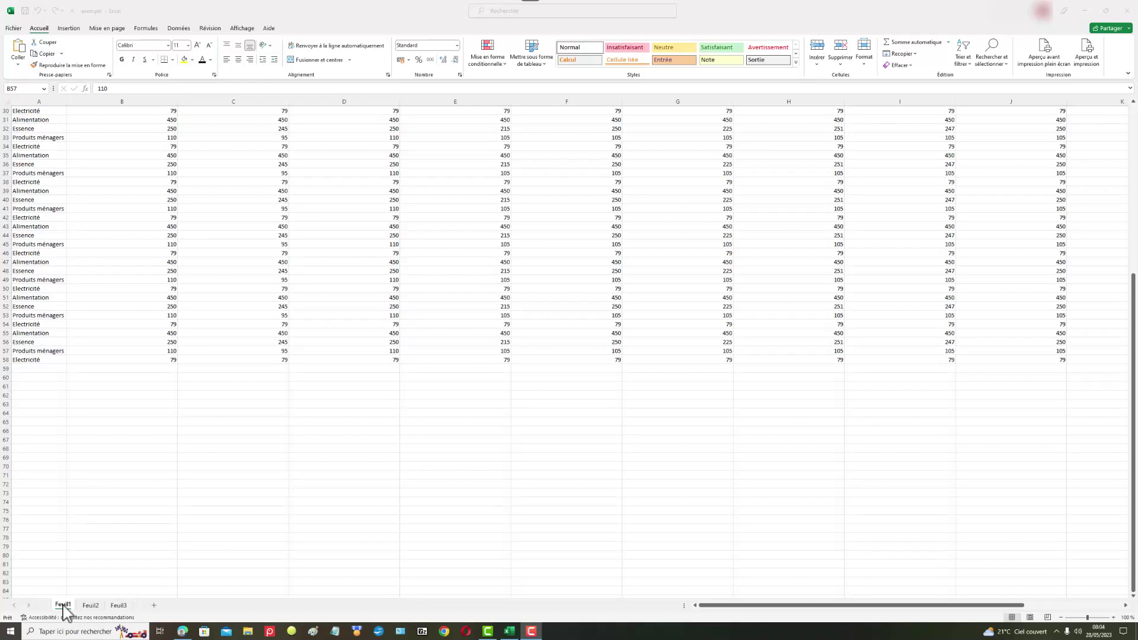
Step: Rename the Feuil1 sheet to Budget
left_click(64, 607)
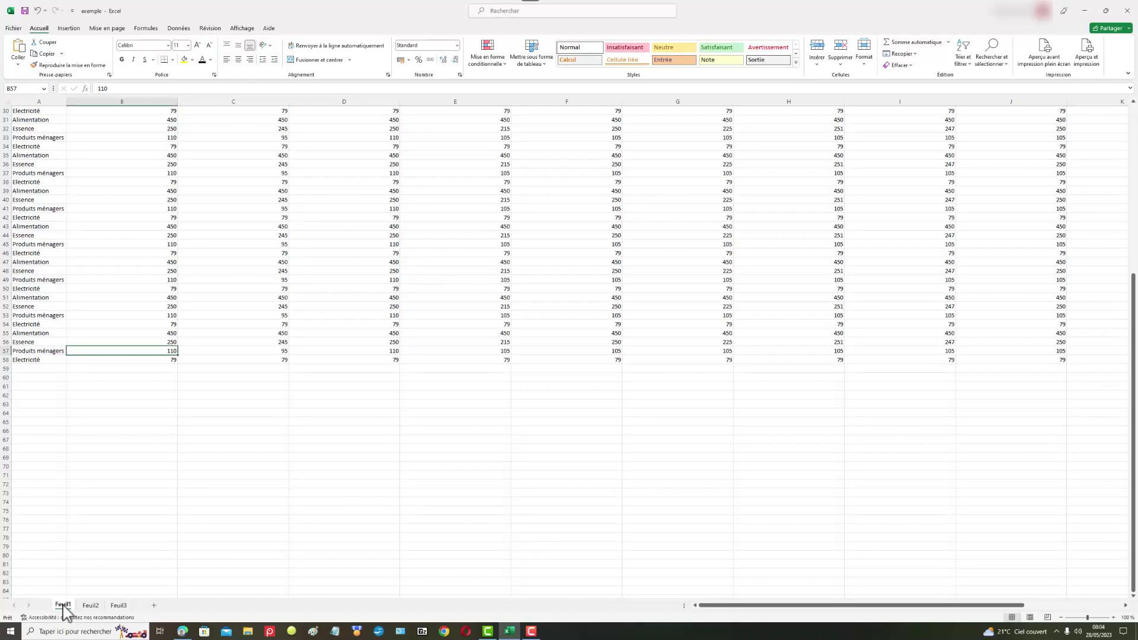
right_click(63, 605)
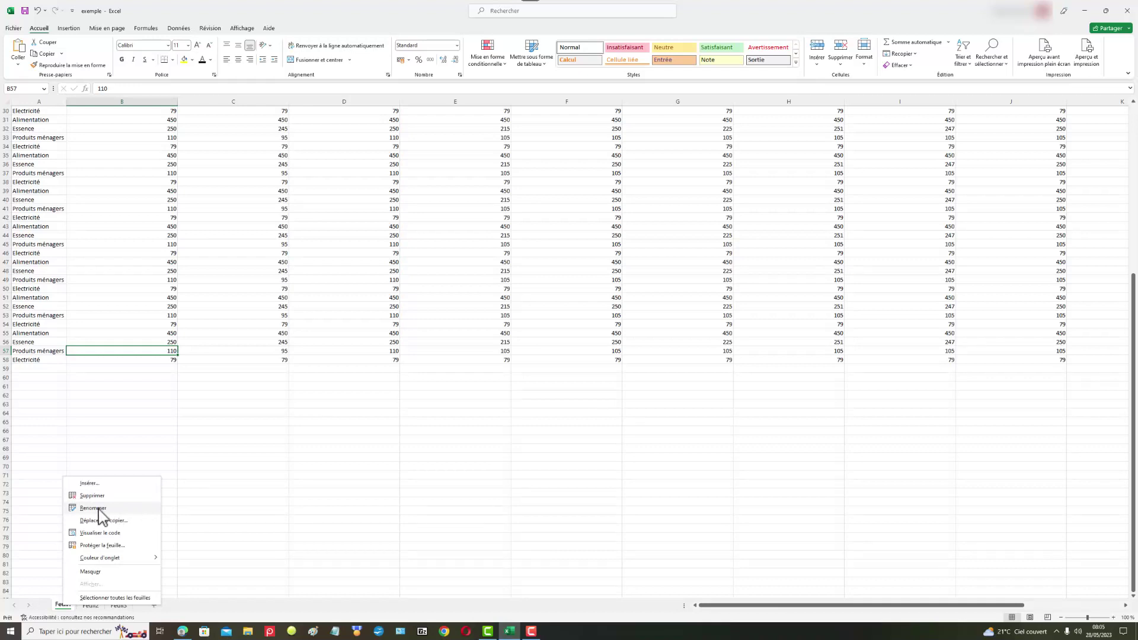
left_click(99, 509)
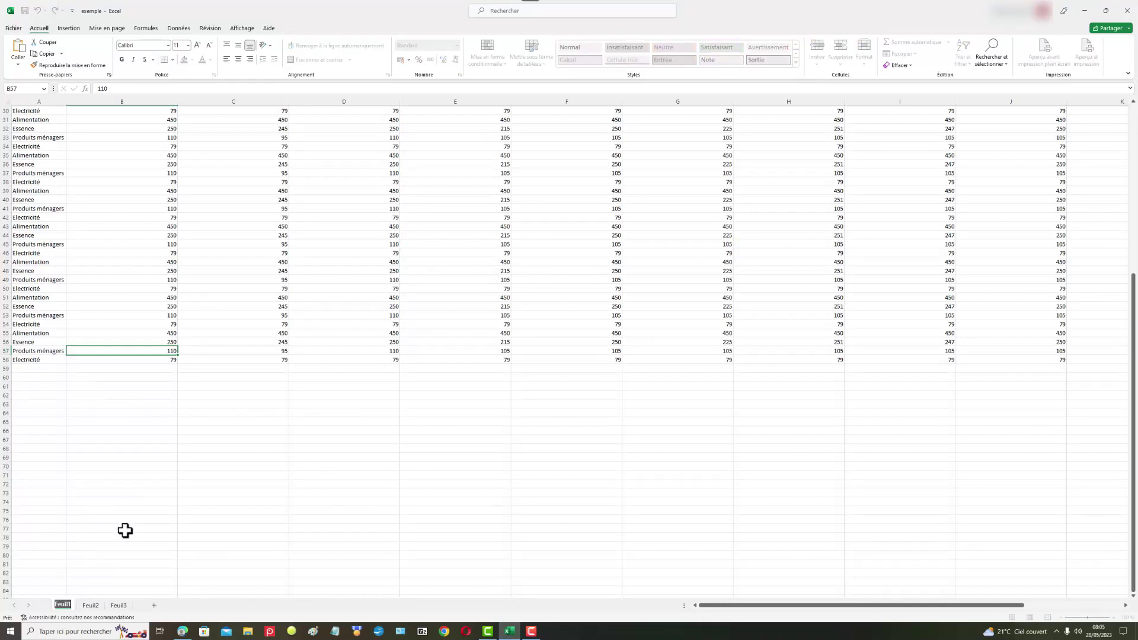
type("Bud")
type("get")
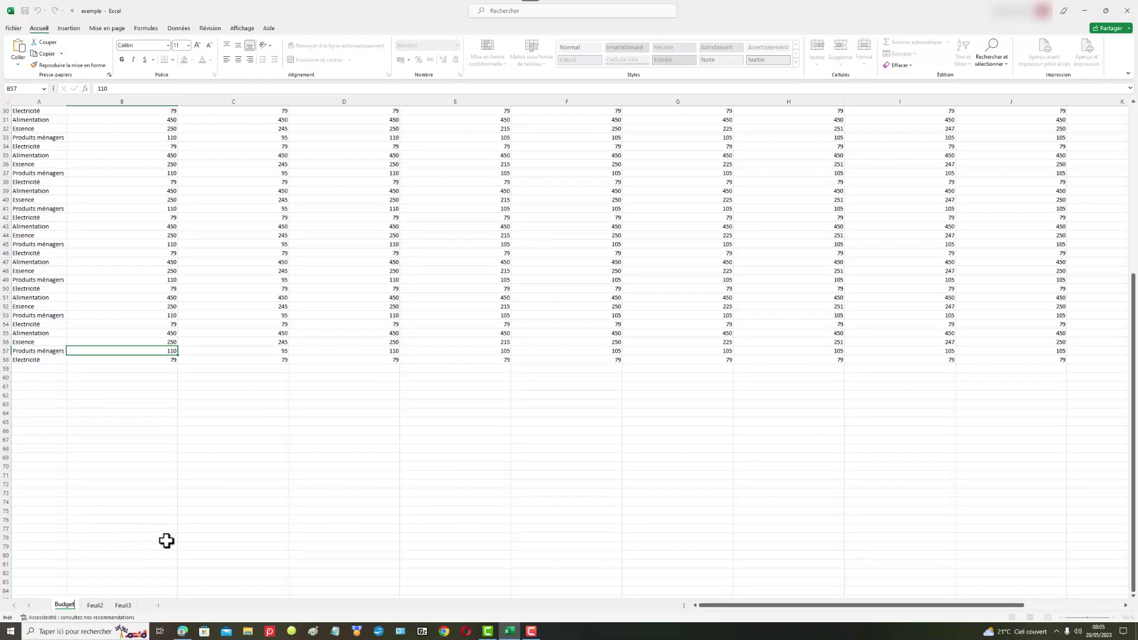
left_click(161, 539)
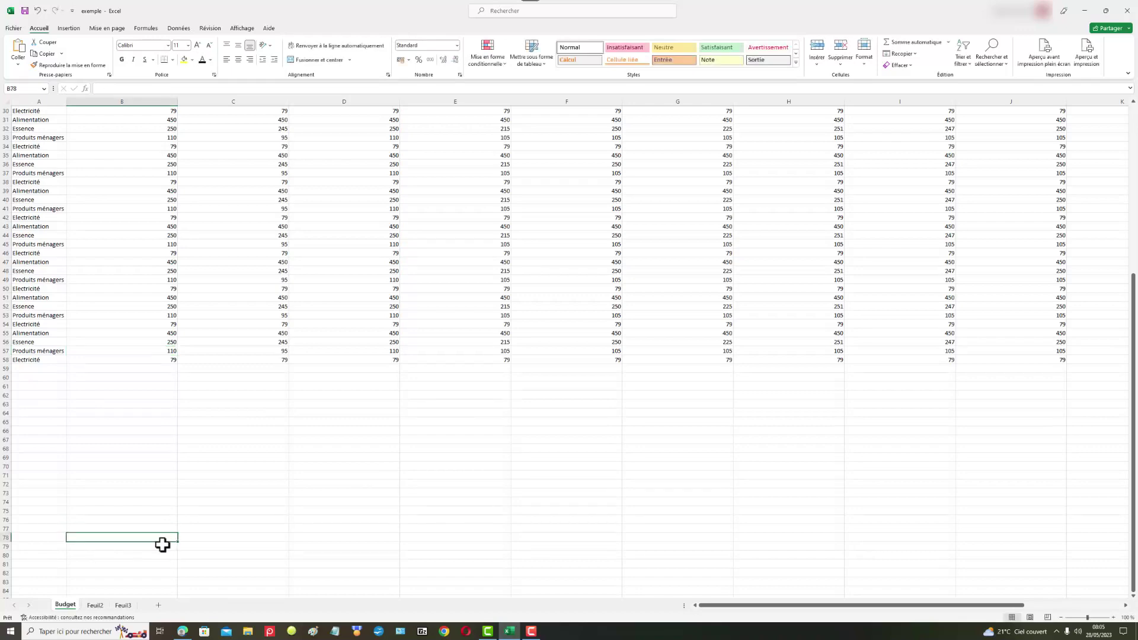
Step: Rename the Feuil2 sheet to Année
left_click(94, 605)
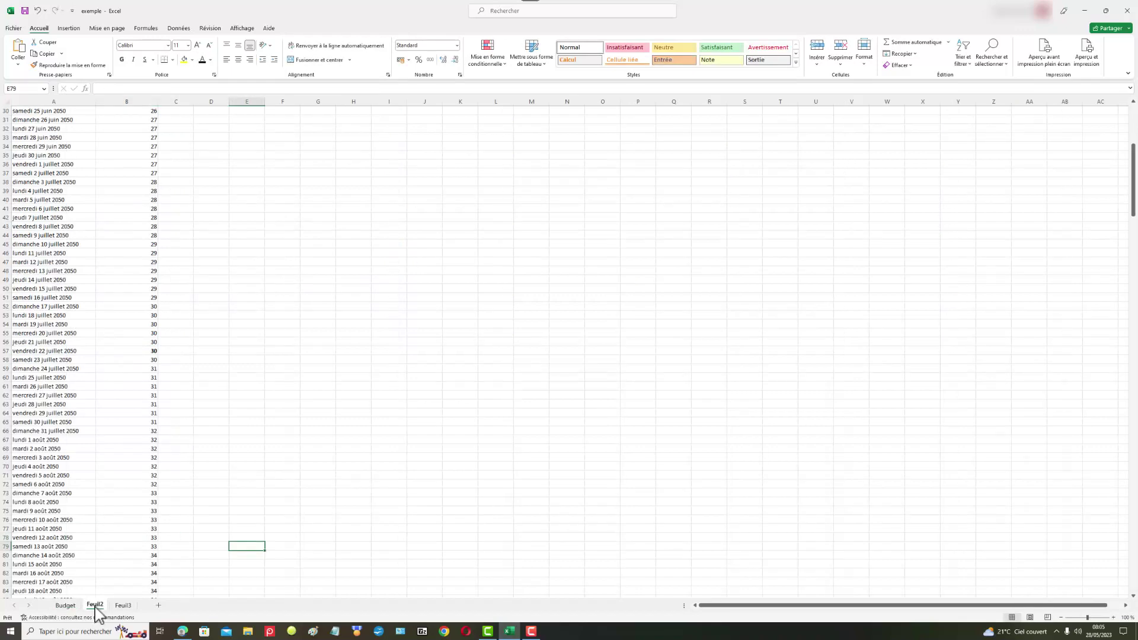
right_click(95, 607)
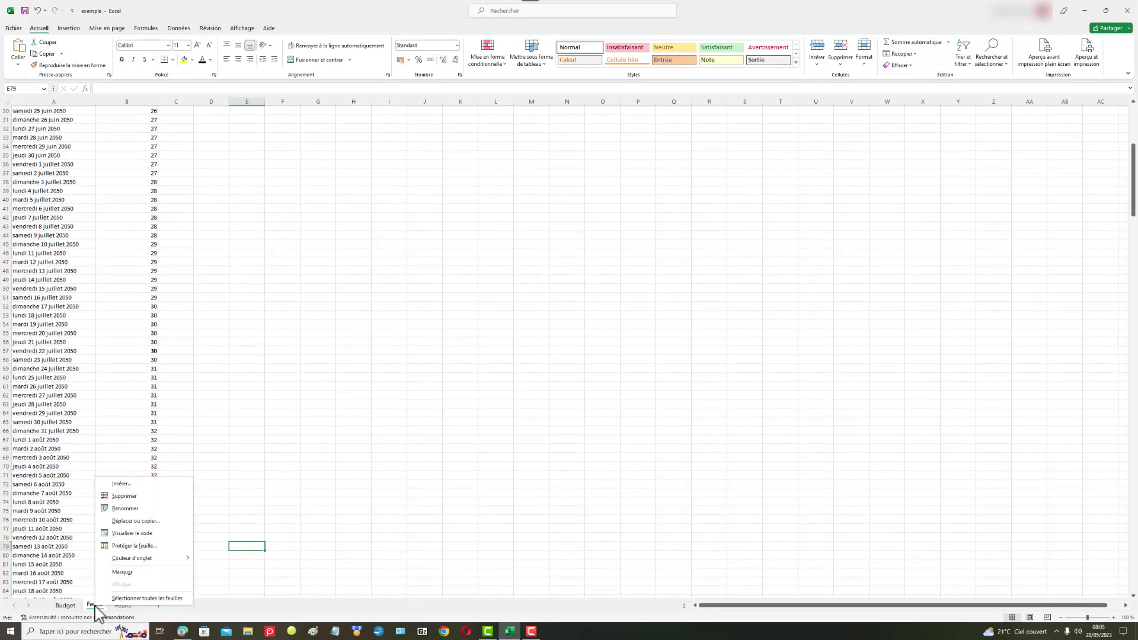
left_click(140, 508)
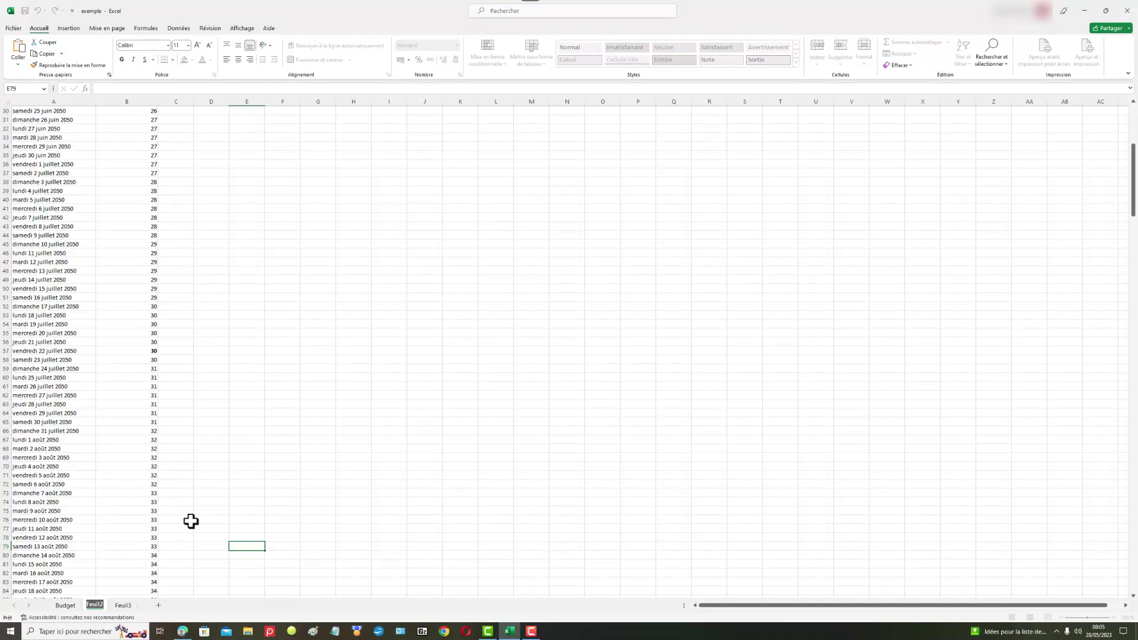
type("Année")
left_click(128, 608)
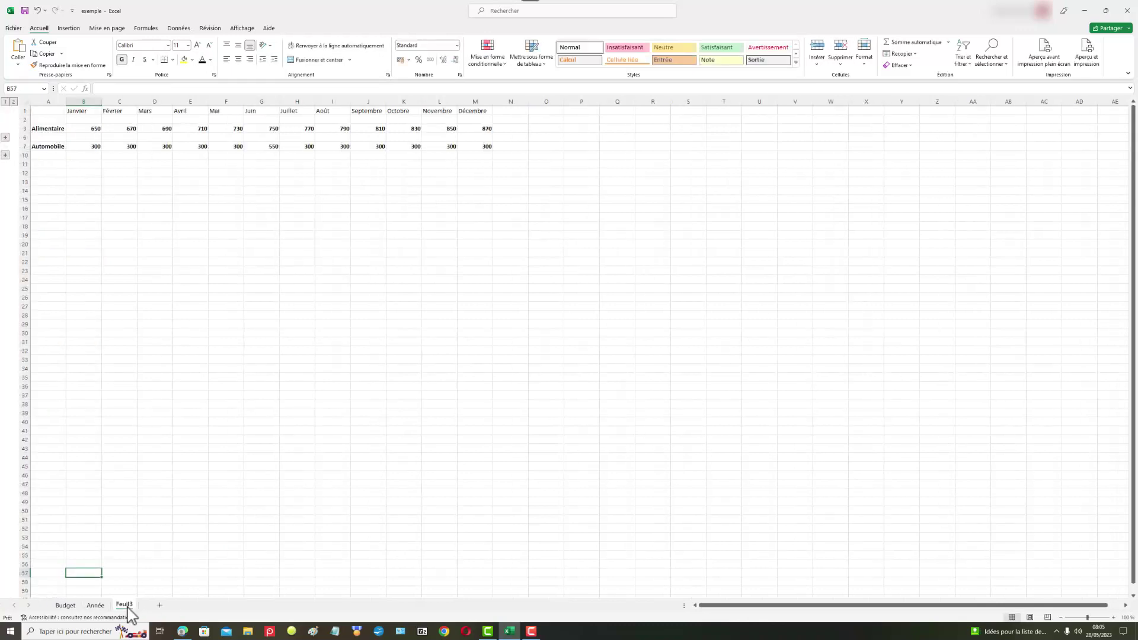
Step: Rename the Feuil3 sheet to Budget annuel
right_click(128, 610)
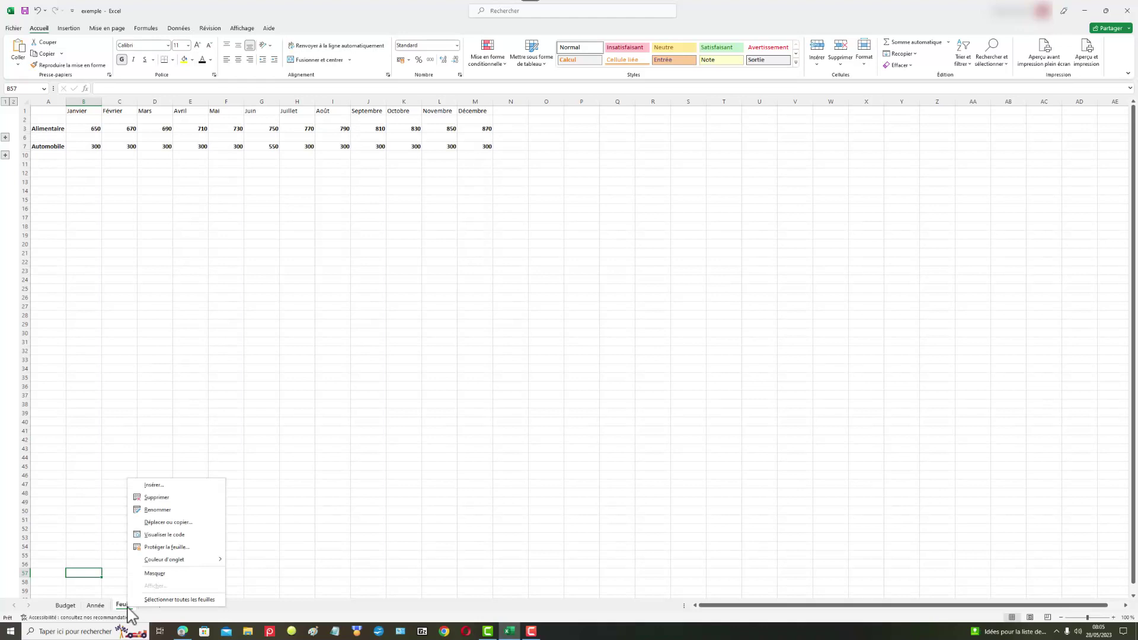
left_click(165, 511)
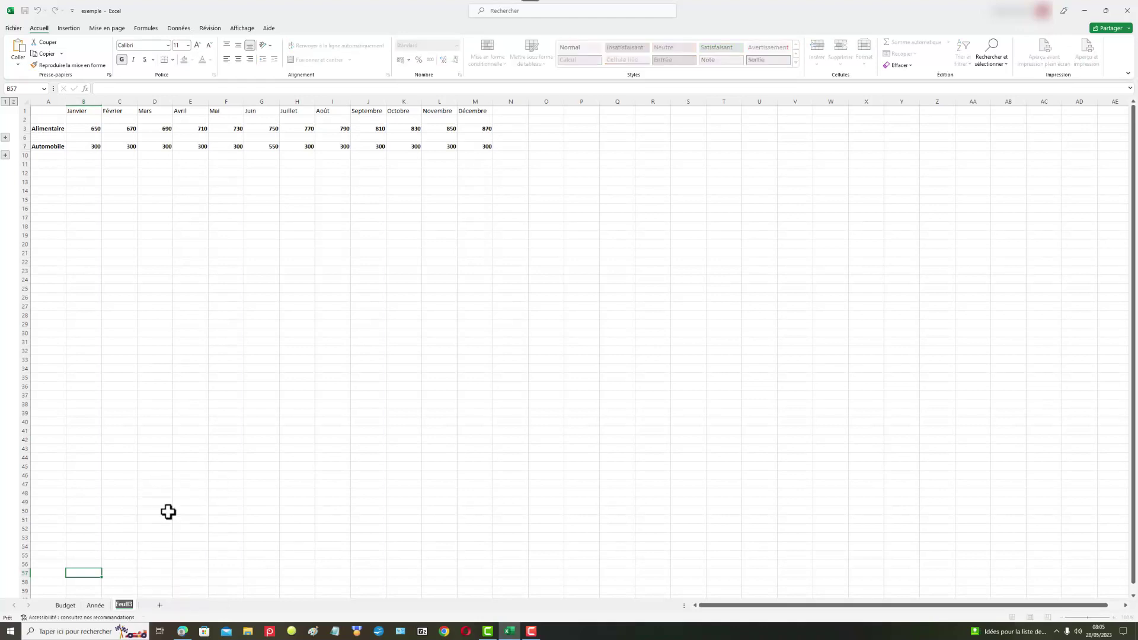
type("Budget annue")
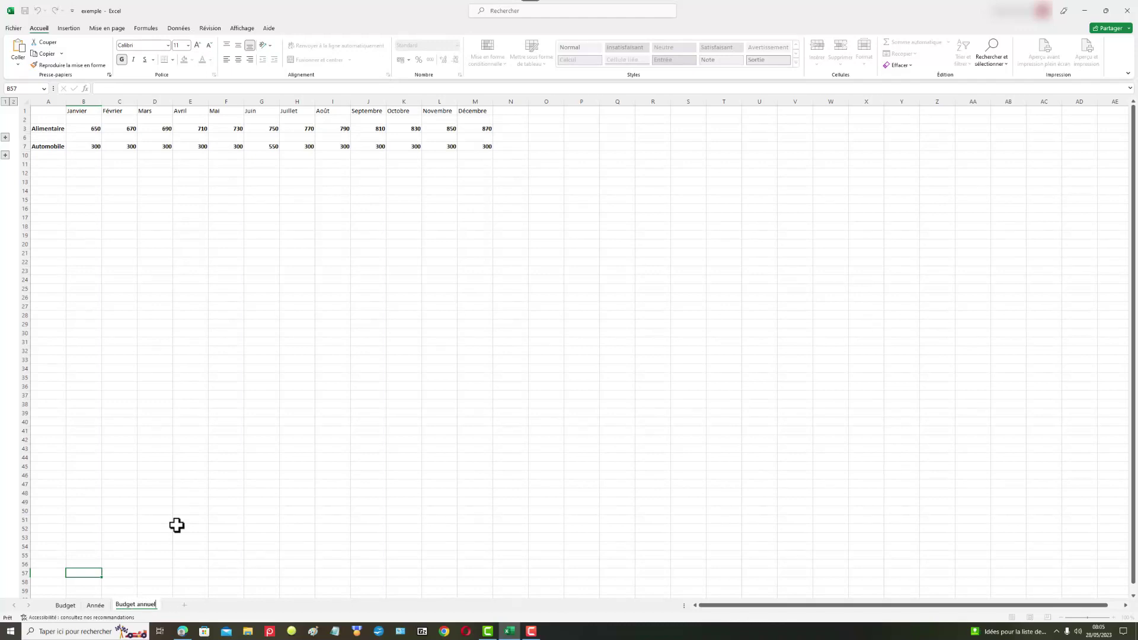
left_click(223, 520)
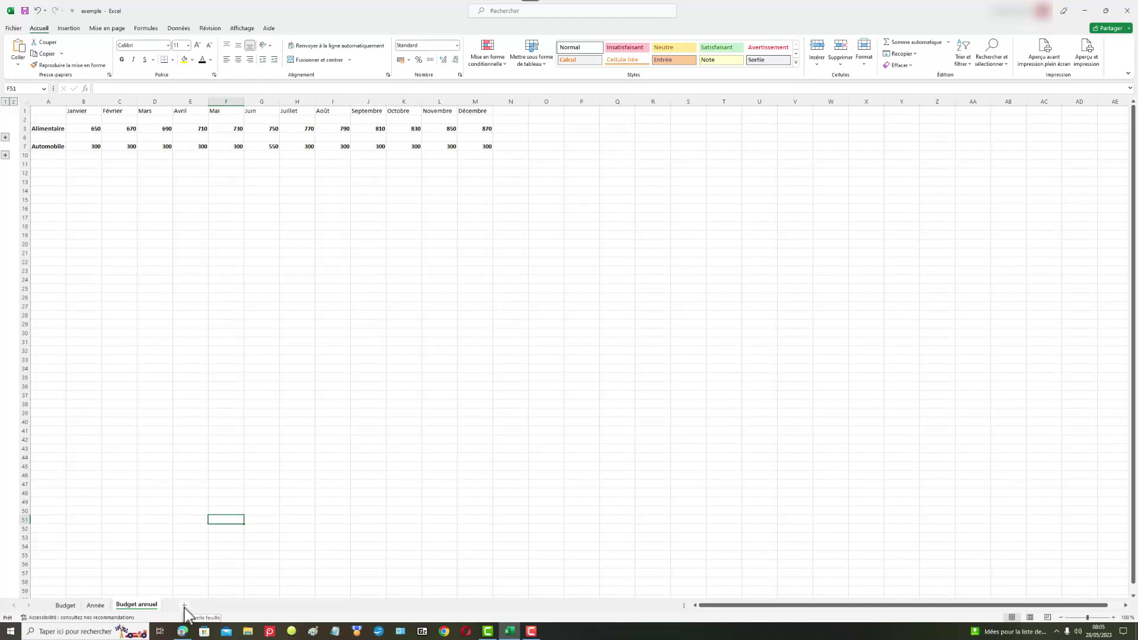
Step: Append blank sheets Feuil1 through Feuil6 after Budget annuel using the new-sheet button
left_click(183, 605)
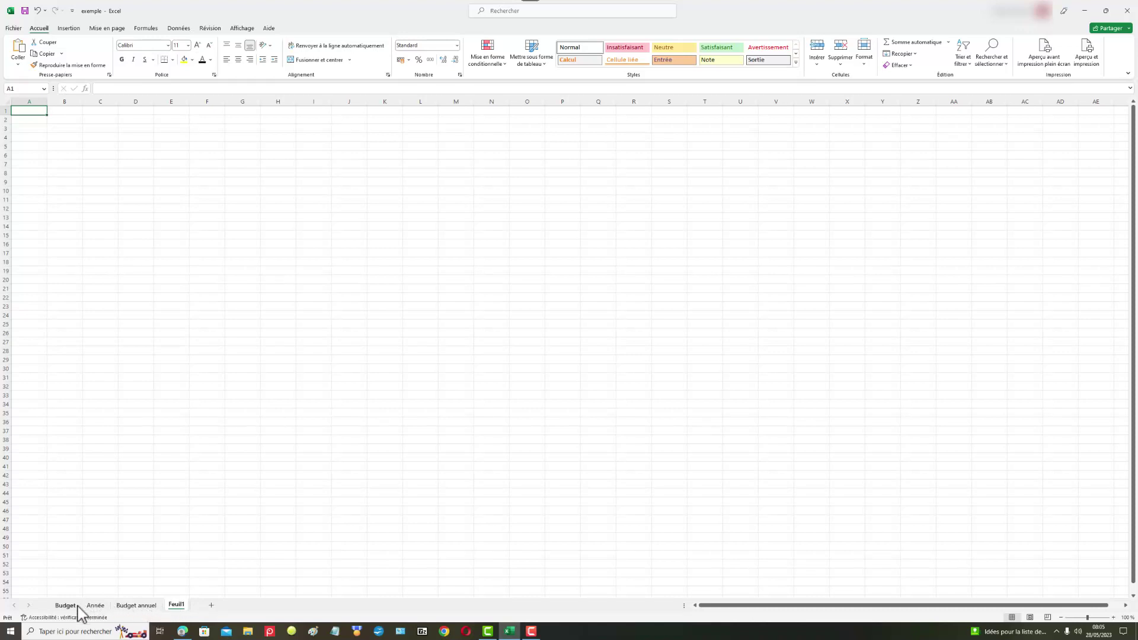
left_click(211, 605)
left_click(239, 604)
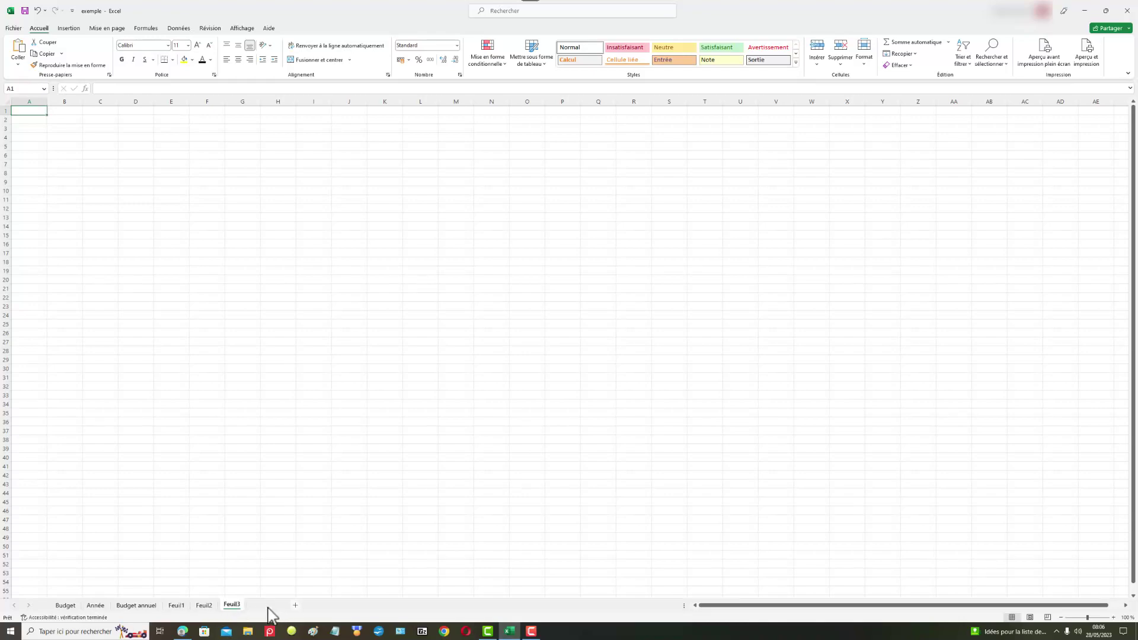
left_click(295, 605)
left_click(323, 605)
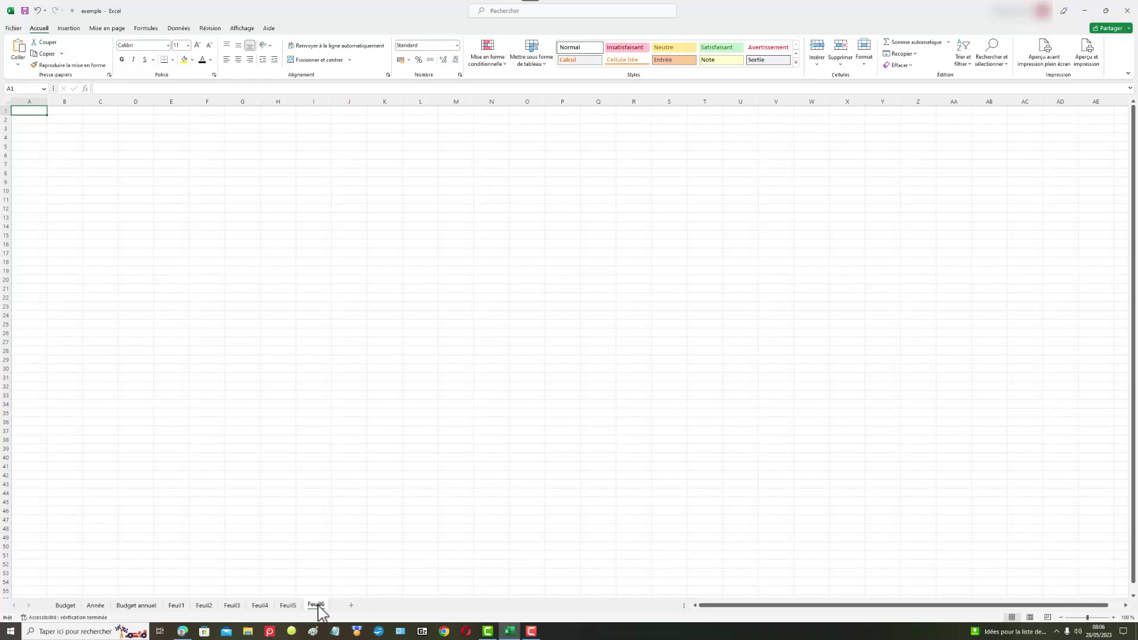
Step: Delete the Feuil6 sheet and confirm the deletion
right_click(319, 610)
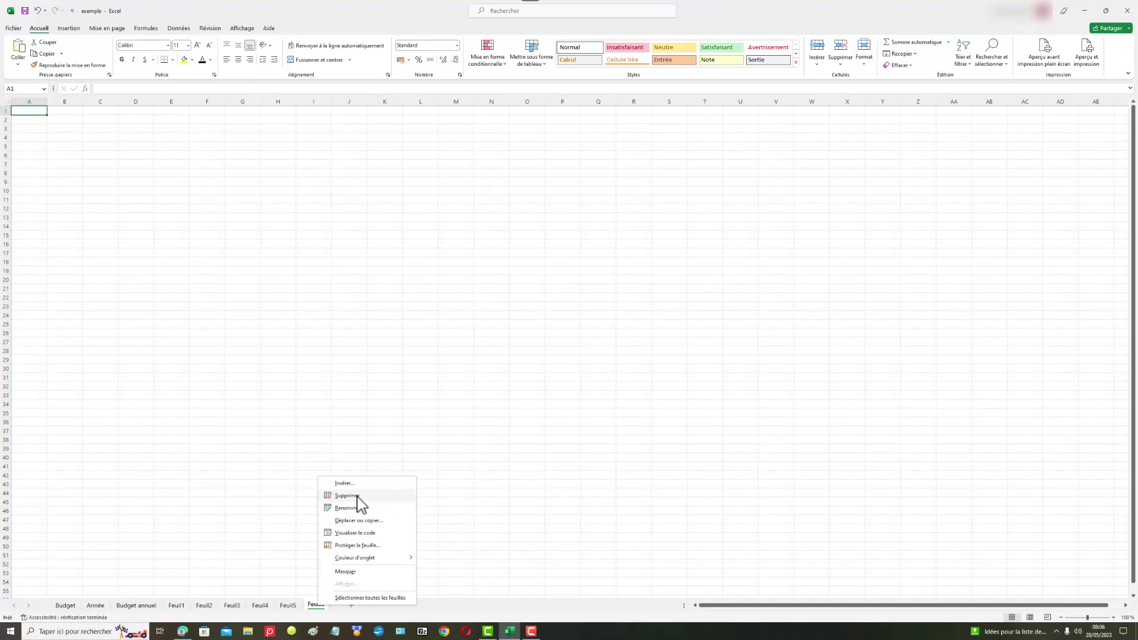
left_click(346, 495)
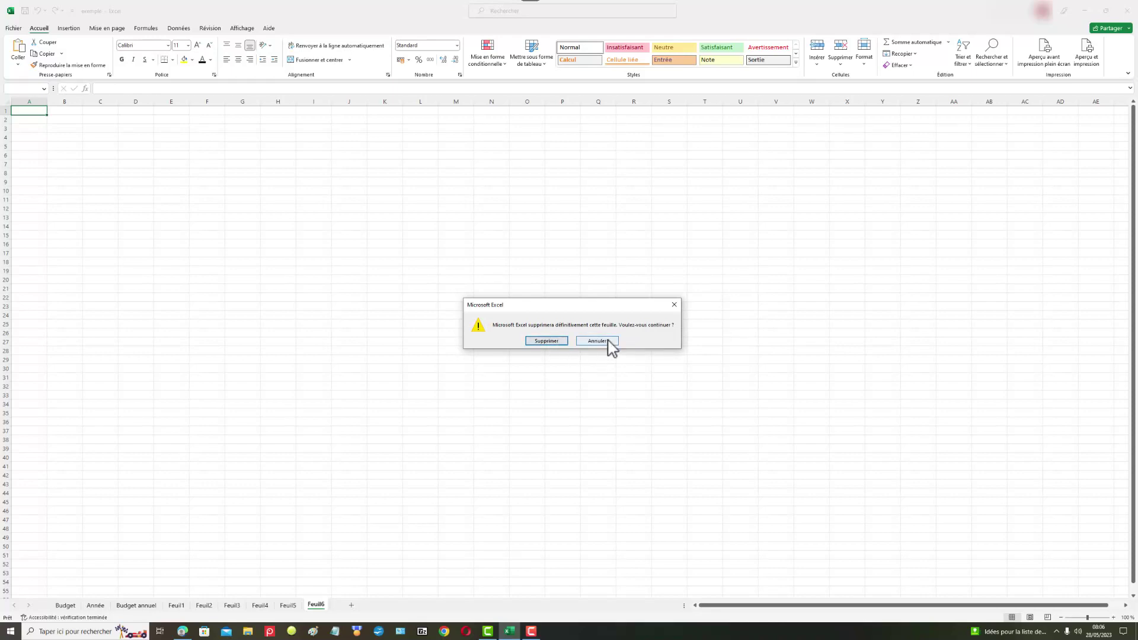
left_click(544, 341)
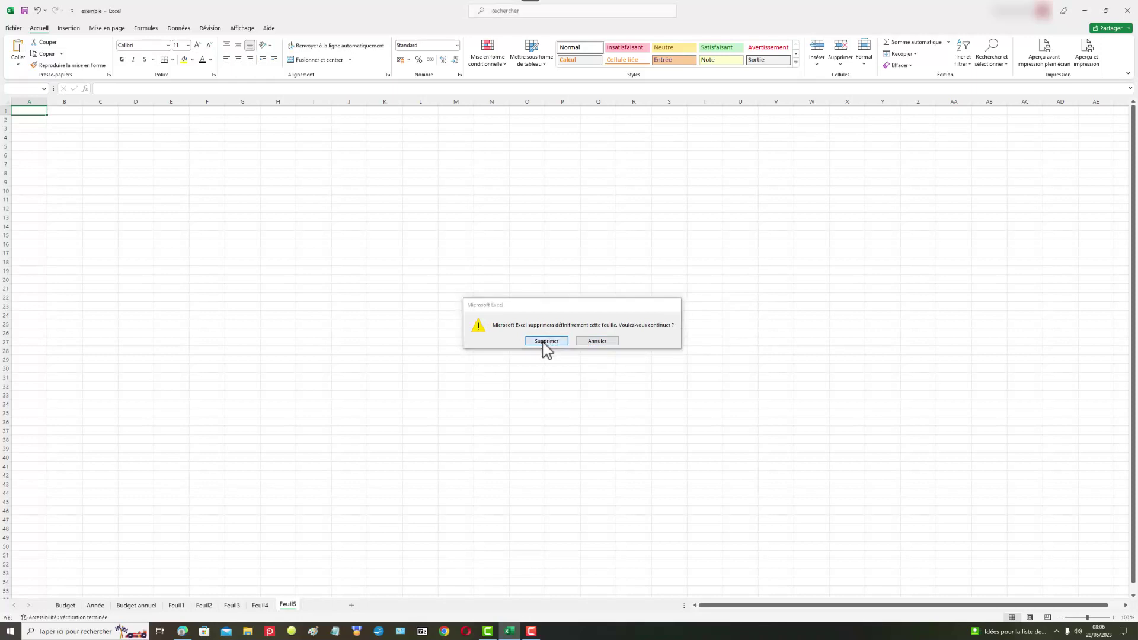
Step: Use Déplacer ou copier to place Feuil5 before Budget annuel
right_click(291, 610)
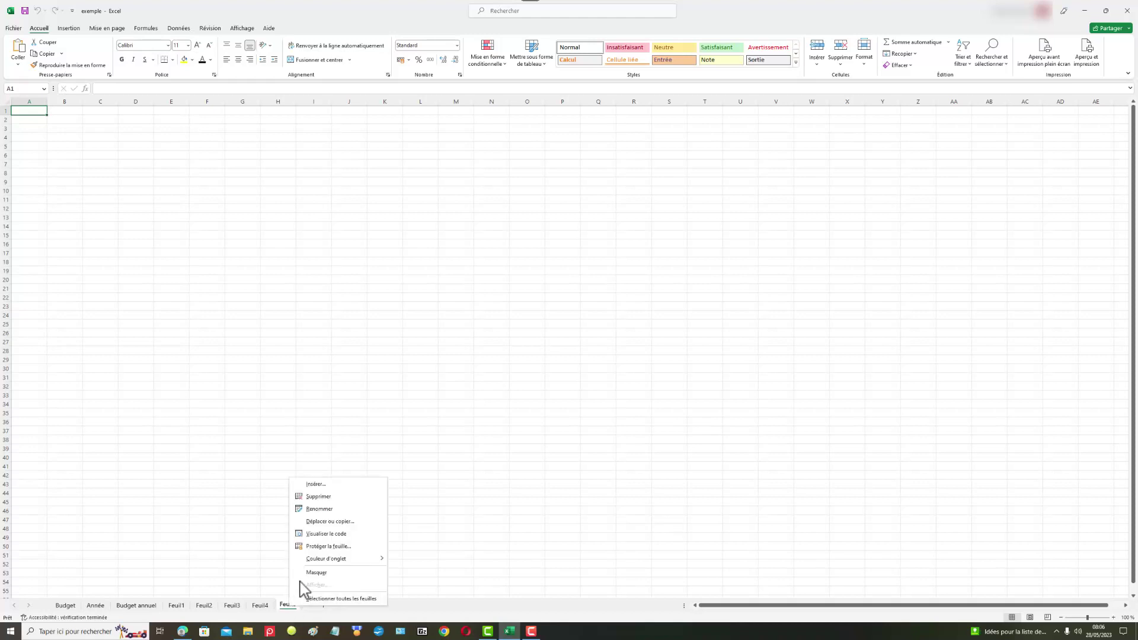
left_click(337, 523)
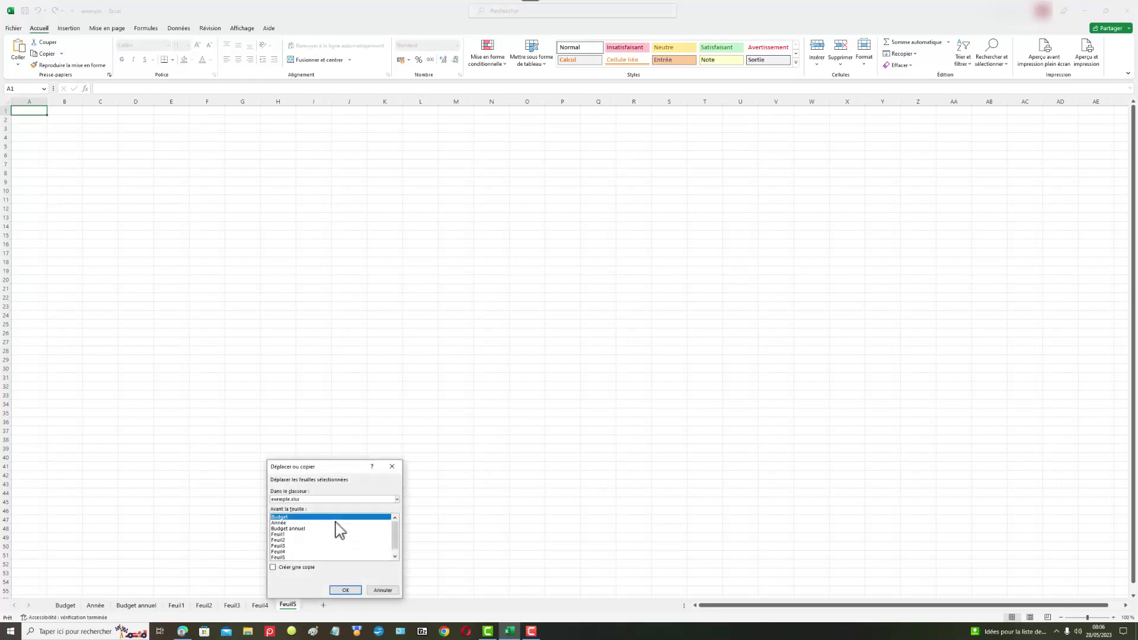
left_click(283, 557)
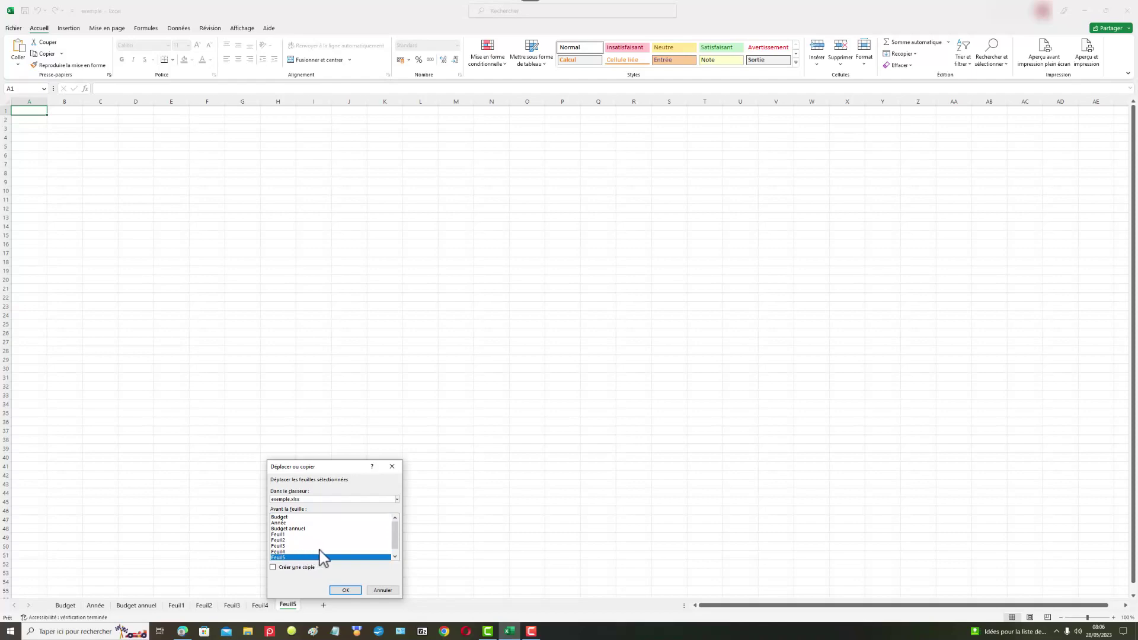
left_click(345, 590)
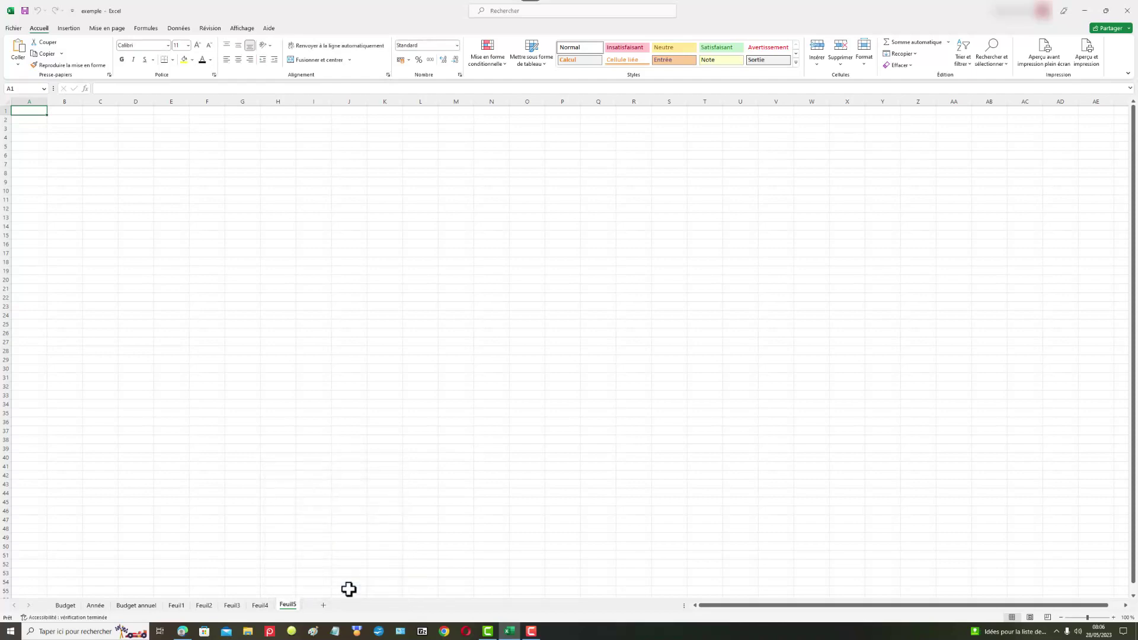
right_click(291, 611)
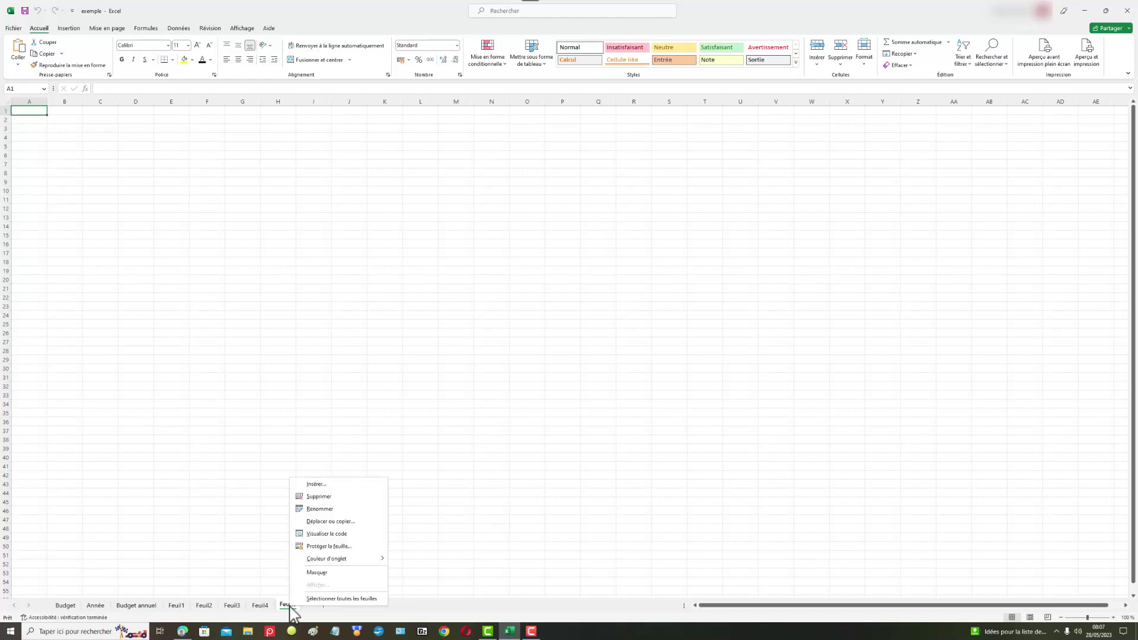
left_click(339, 521)
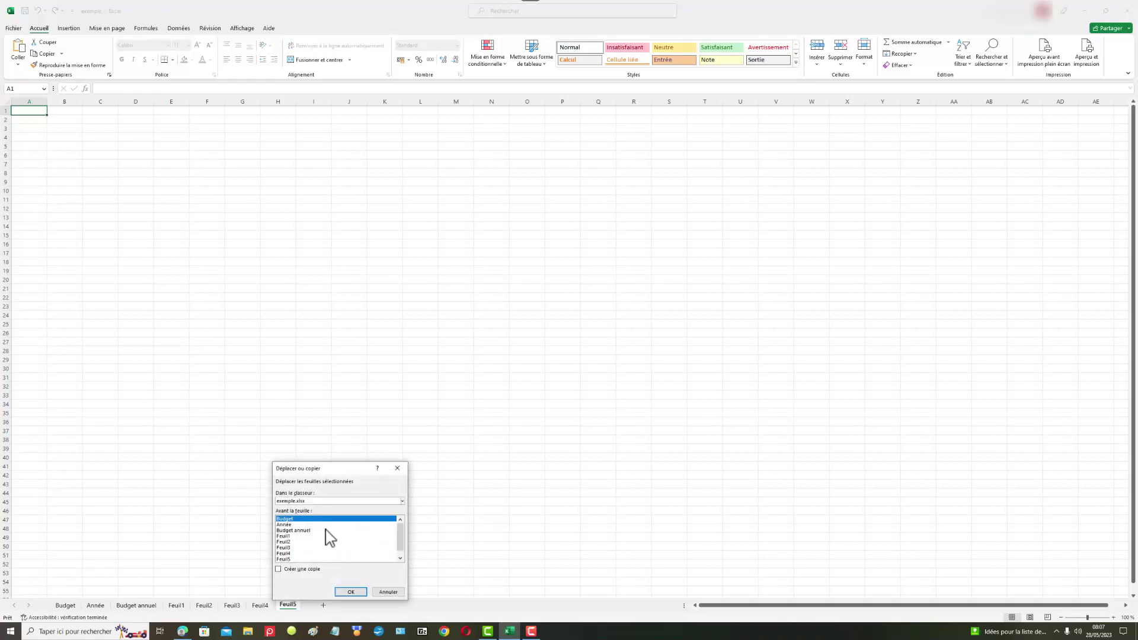
left_click(292, 529)
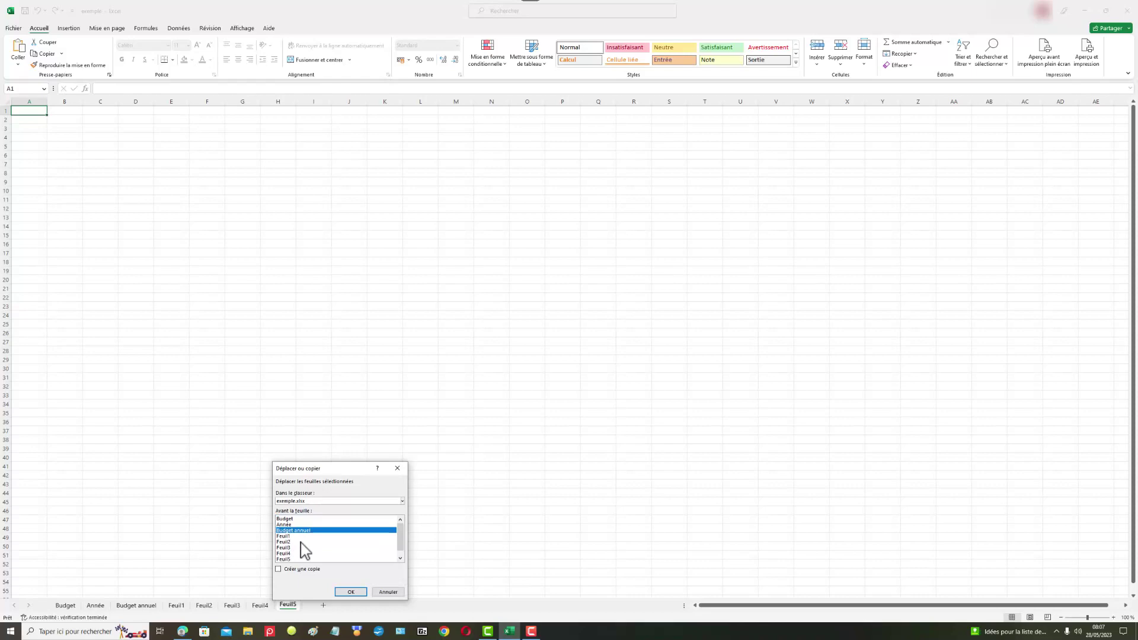
left_click(351, 592)
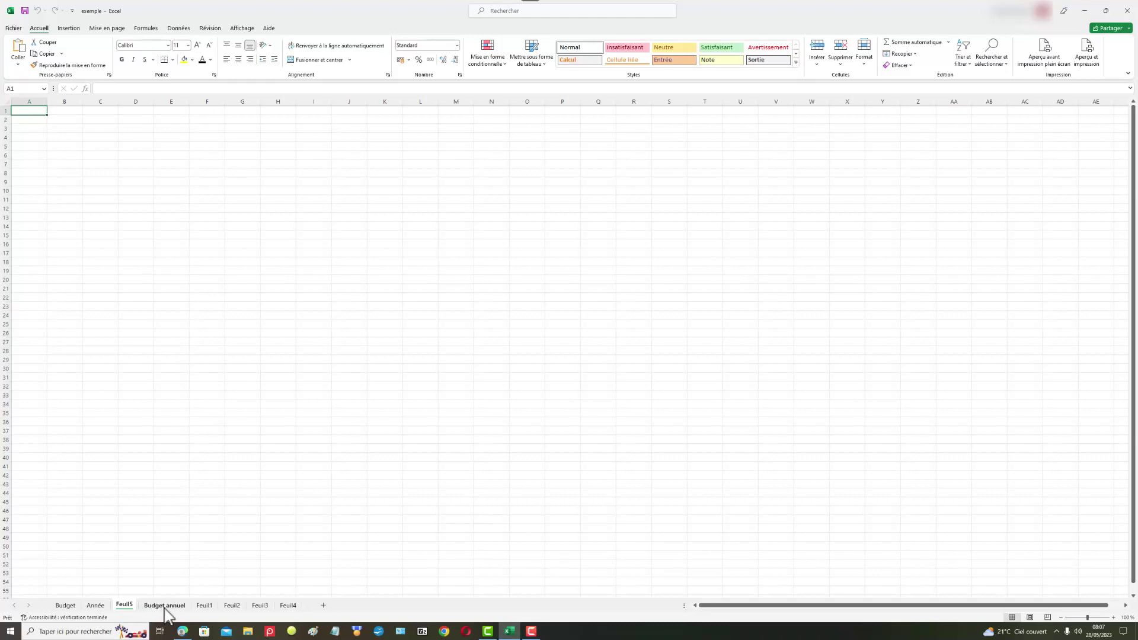
Step: Drag Budget annuel back after Année, and drag Feuil5 past Feuil4 to the end
left_click(183, 607)
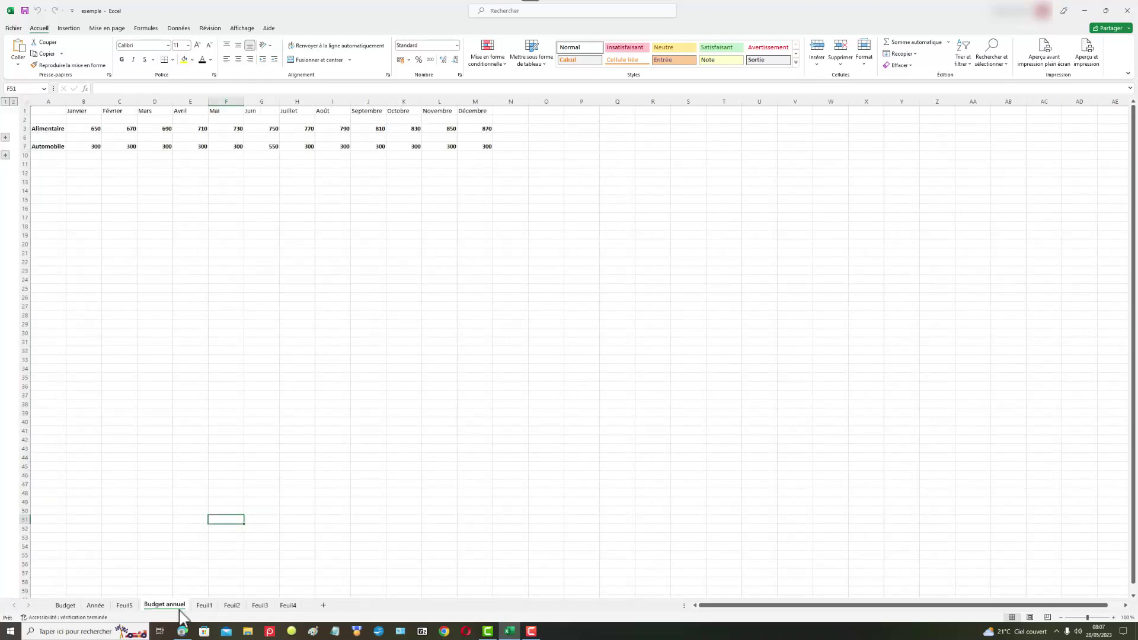
left_click_drag(178, 608, 165, 610)
left_click_drag(164, 608, 134, 607)
left_click_drag(135, 606, 122, 605)
left_click_drag(123, 605, 122, 604)
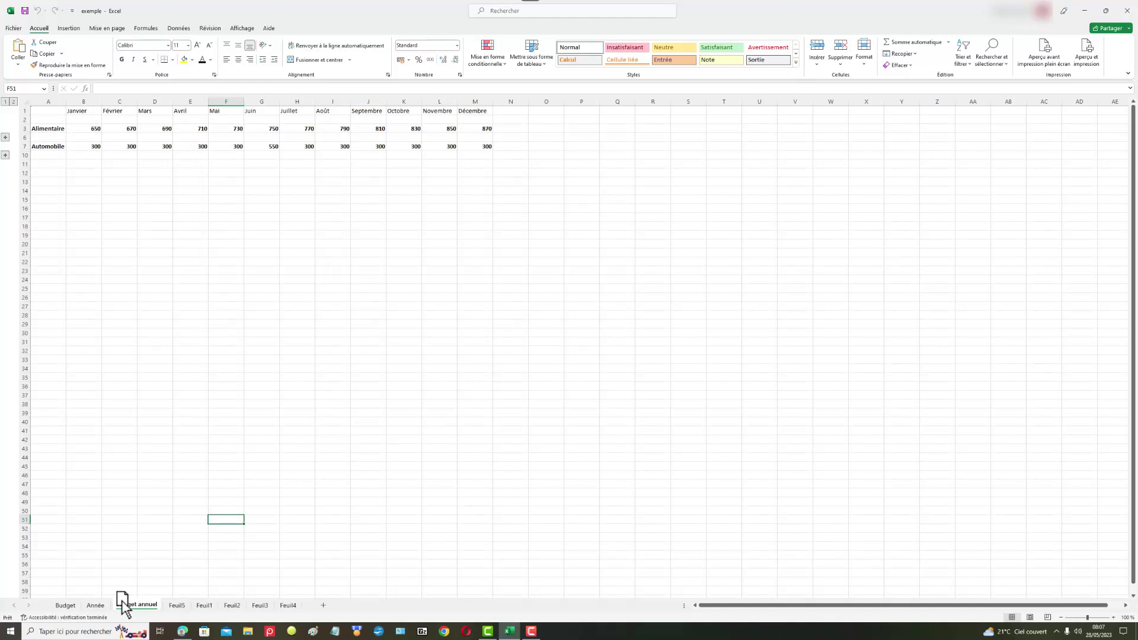
left_click(177, 604)
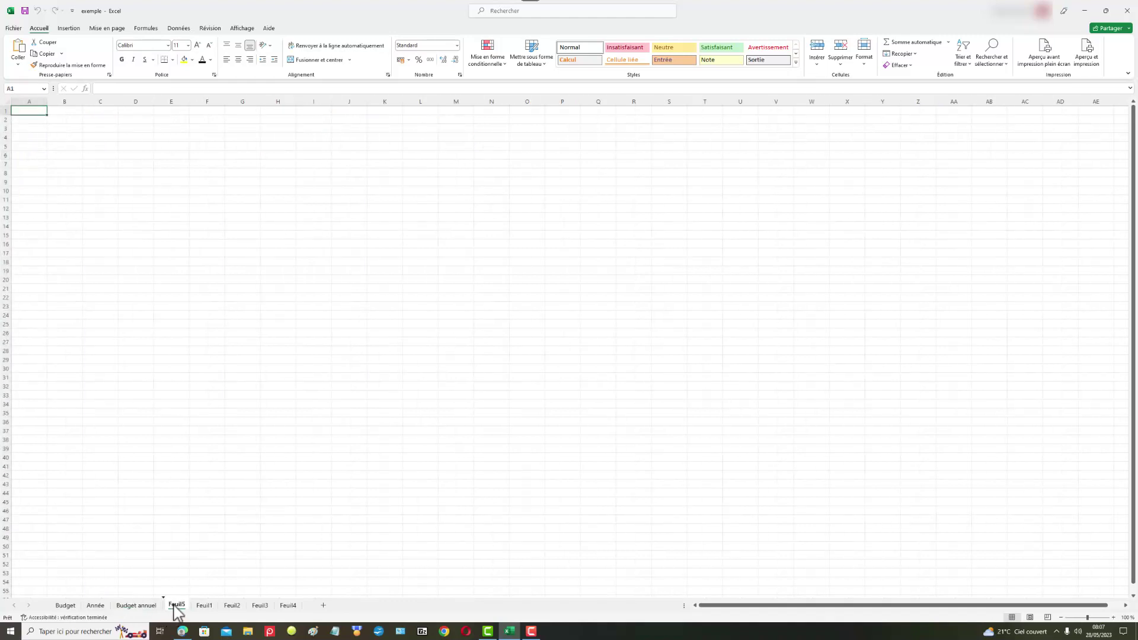
left_click_drag(173, 606, 305, 610)
Step: Insert a blank worksheet, Feuil7, before Feuil5 via Insérer > Feuille
right_click(291, 607)
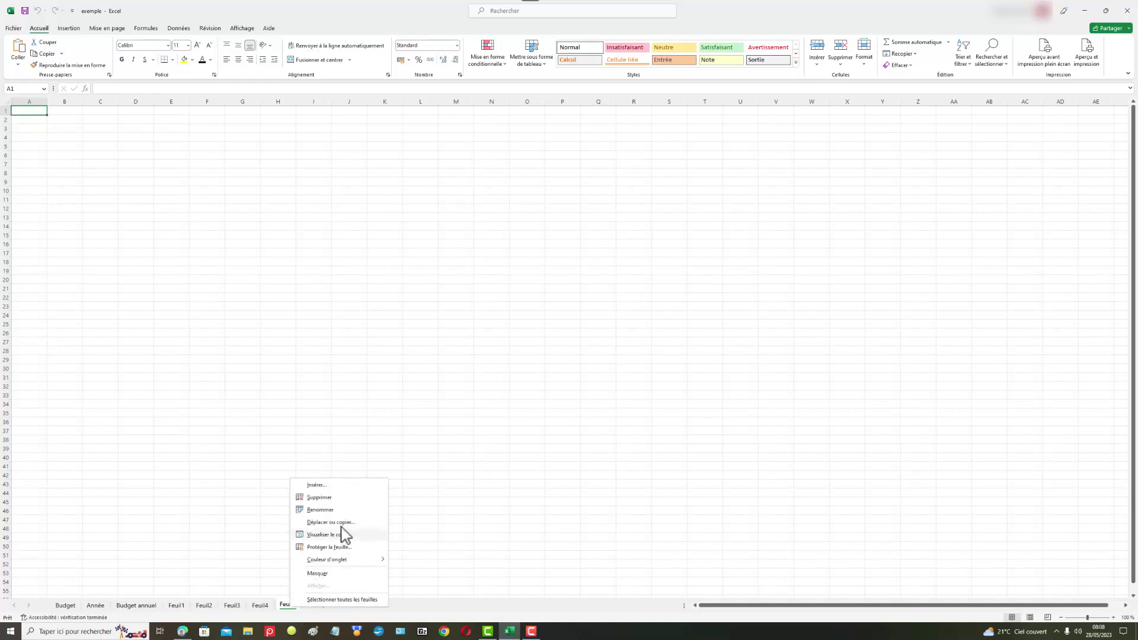
left_click(331, 486)
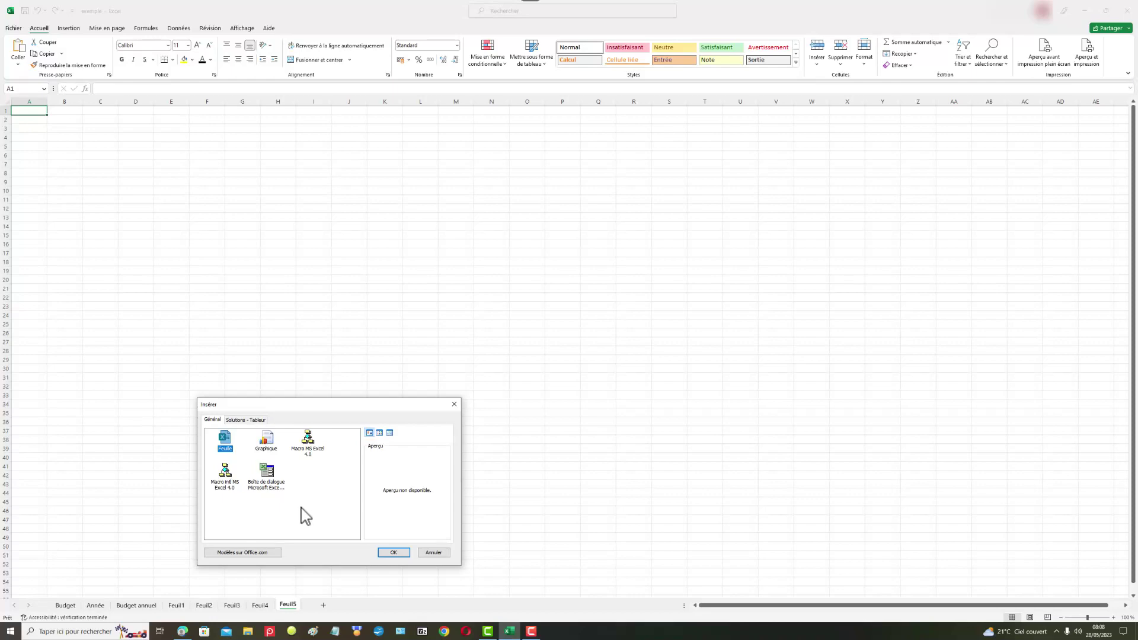
left_click(391, 553)
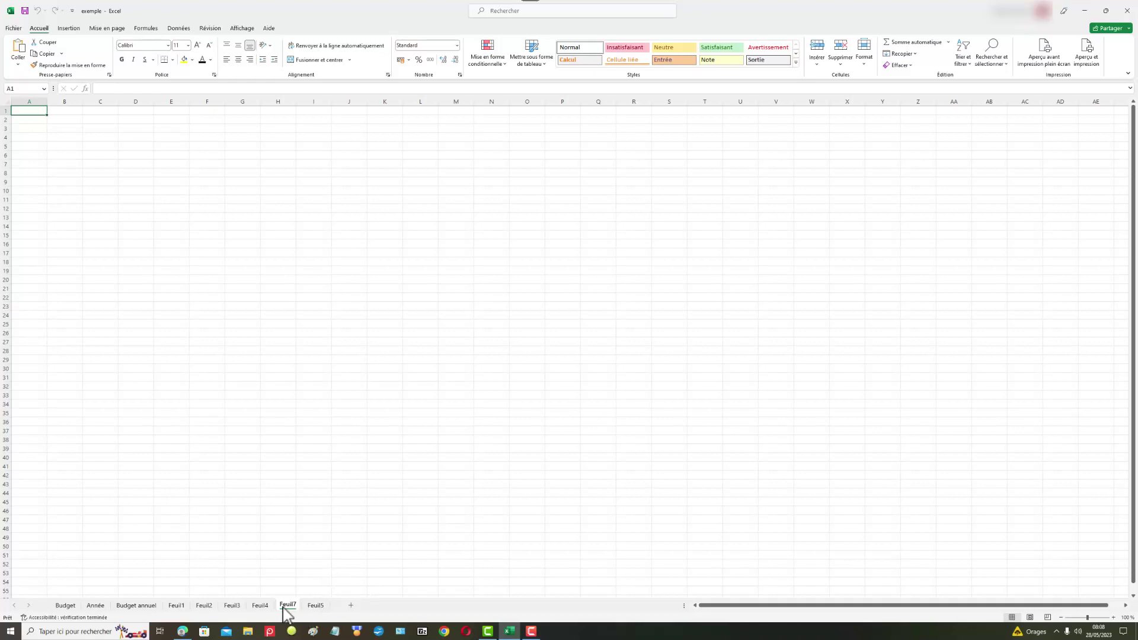
Step: Bring up the Protéger la feuille dialog for the Feuil7 sheet
right_click(289, 610)
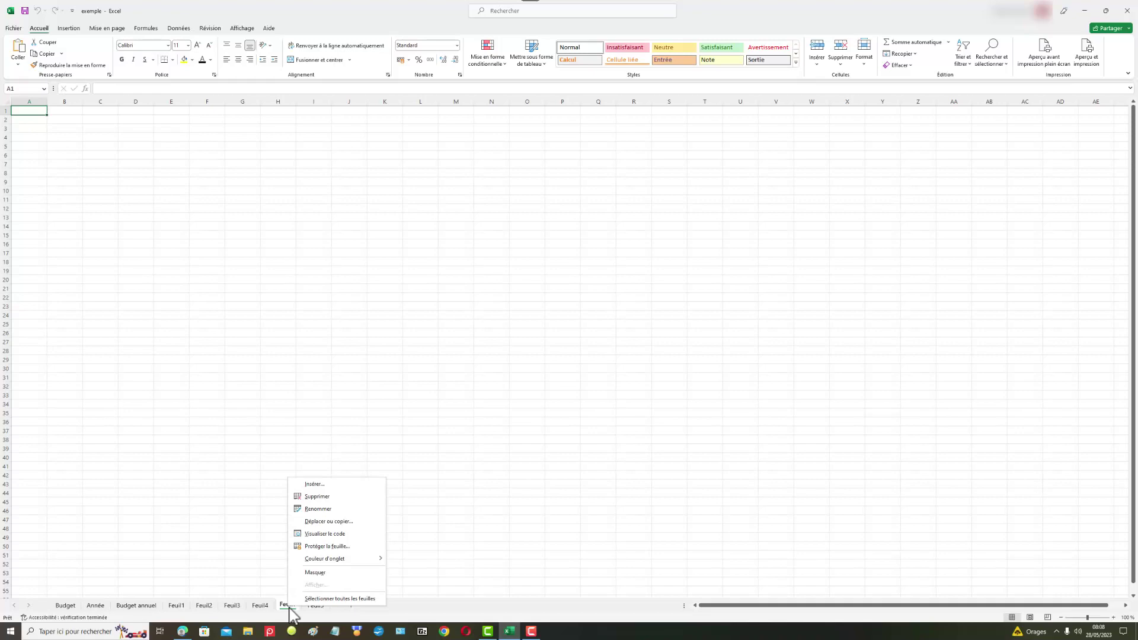
left_click(335, 547)
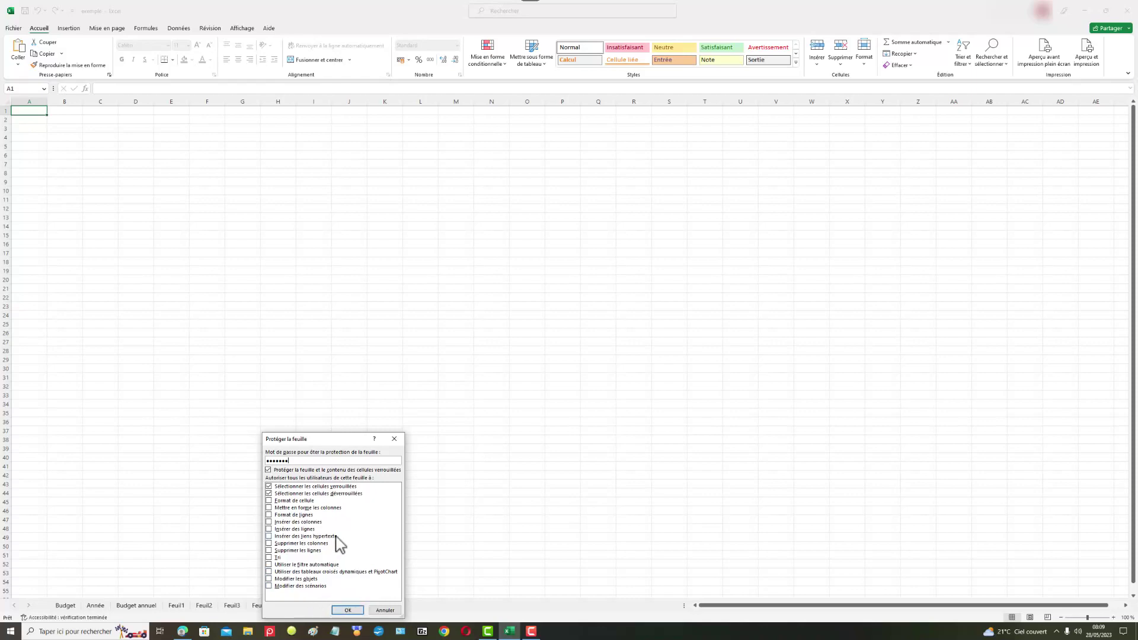
Step: Replace the protection password with a new one and confirm it to lock Feuil7
left_click_drag(305, 461, 254, 461)
type("1")
left_click(346, 610)
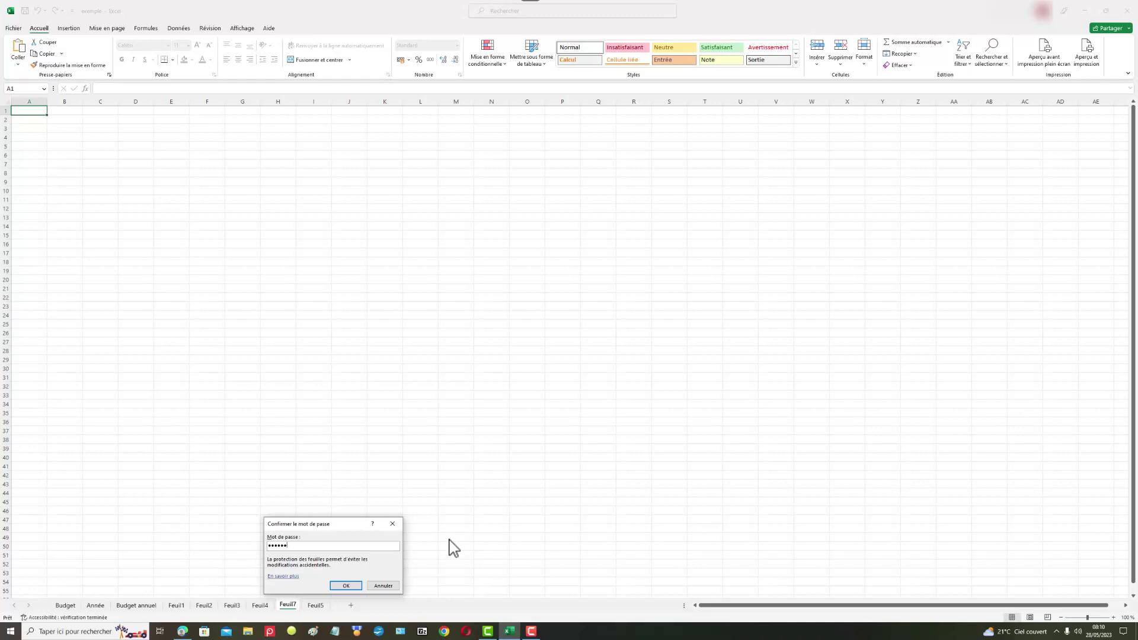
left_click(345, 586)
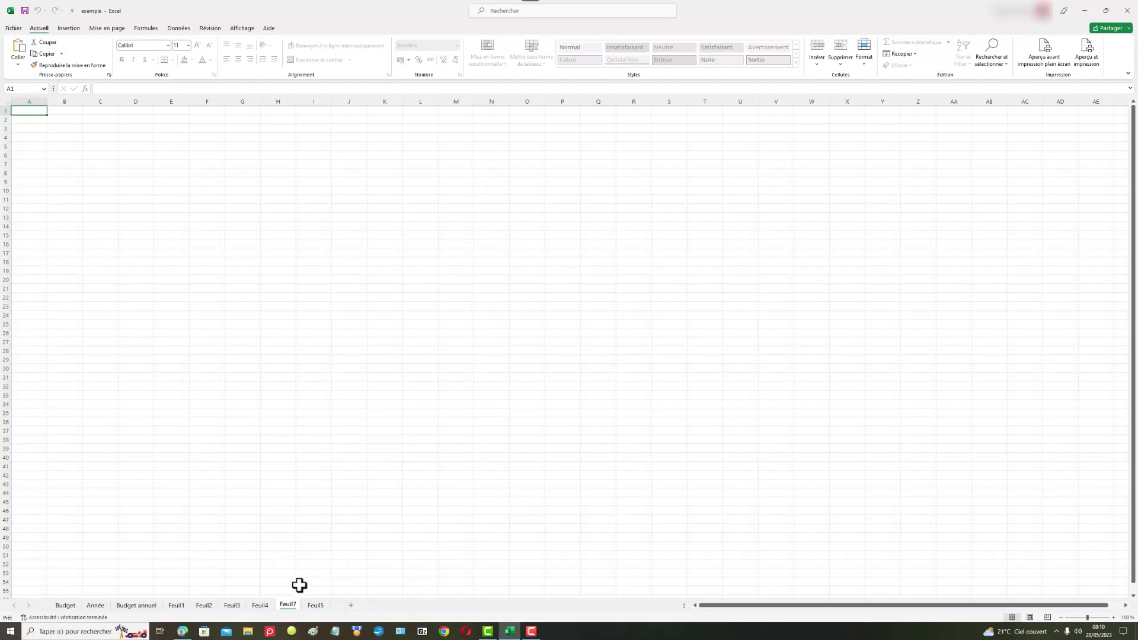
left_click(260, 605)
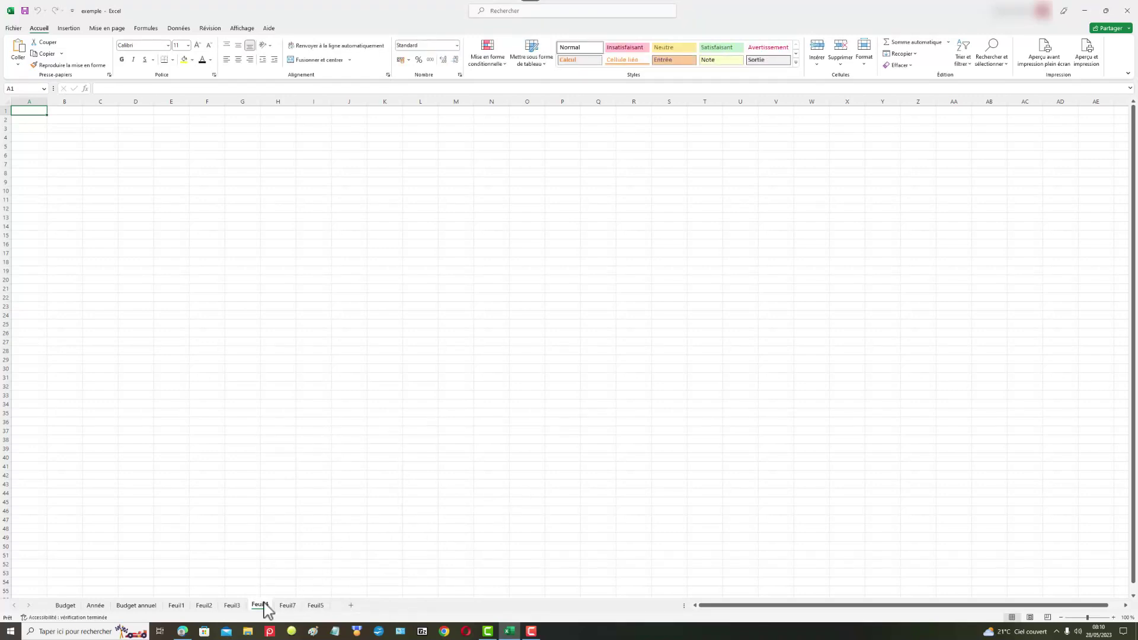
left_click(289, 605)
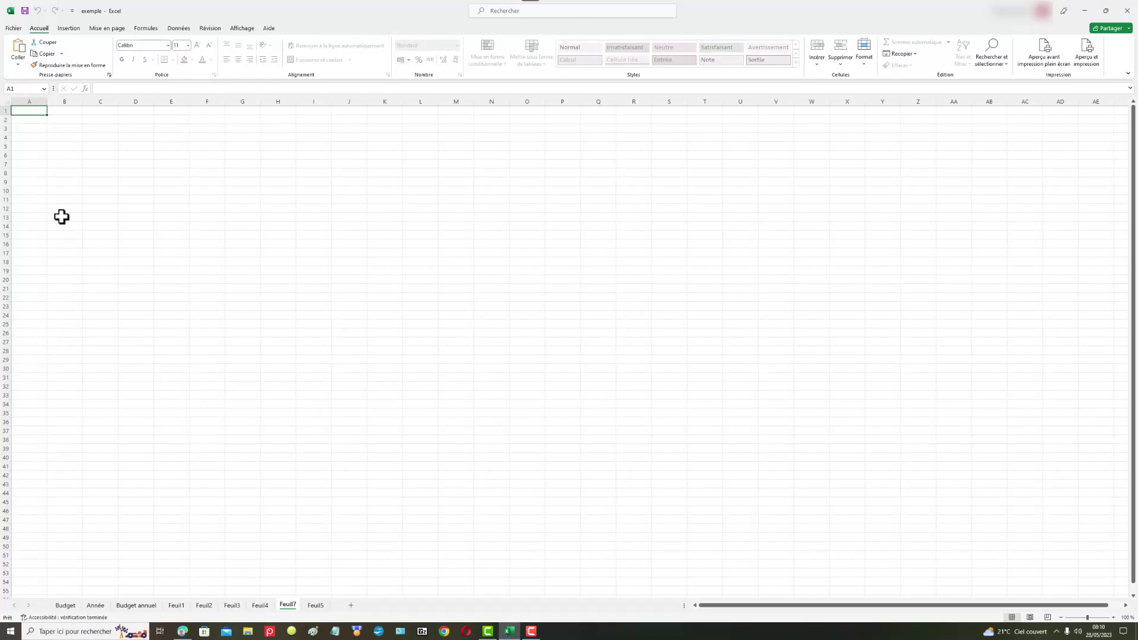
double_click(103, 239)
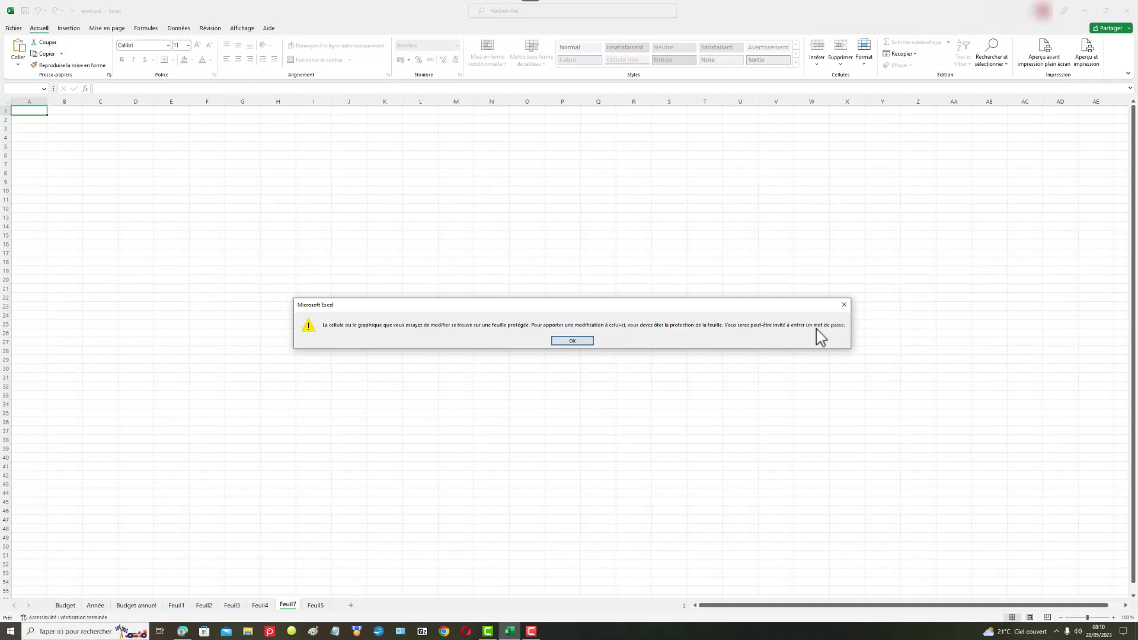
left_click(572, 341)
left_click(581, 339)
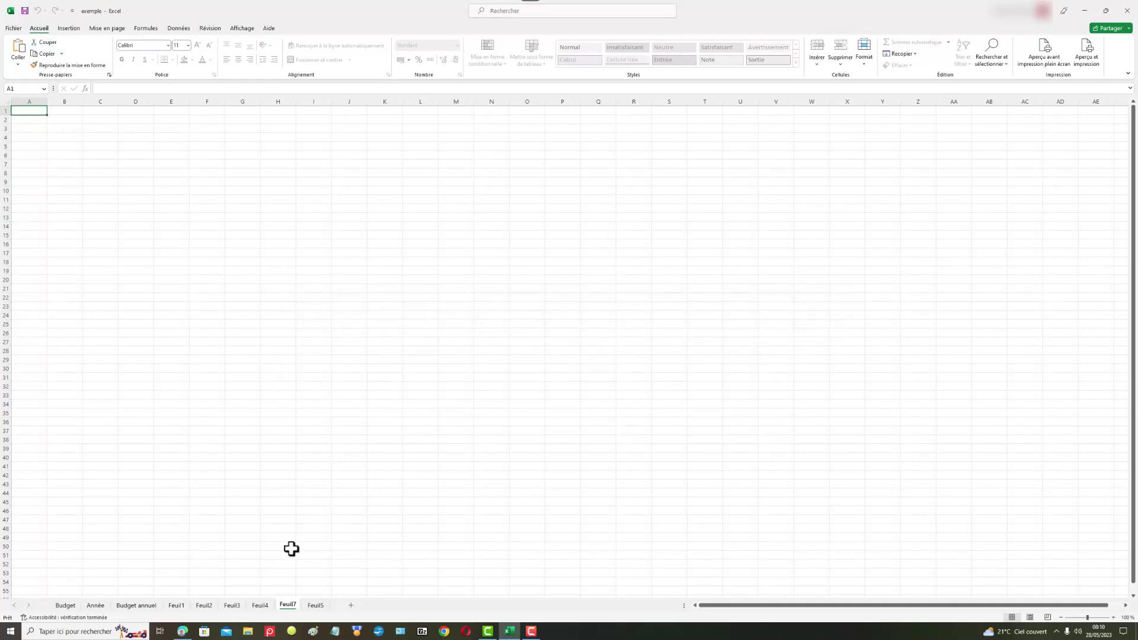
Step: Unprotect Feuil7 with its password, then type 'a' on Feuil7 and Feuil4 to test editing
right_click(287, 606)
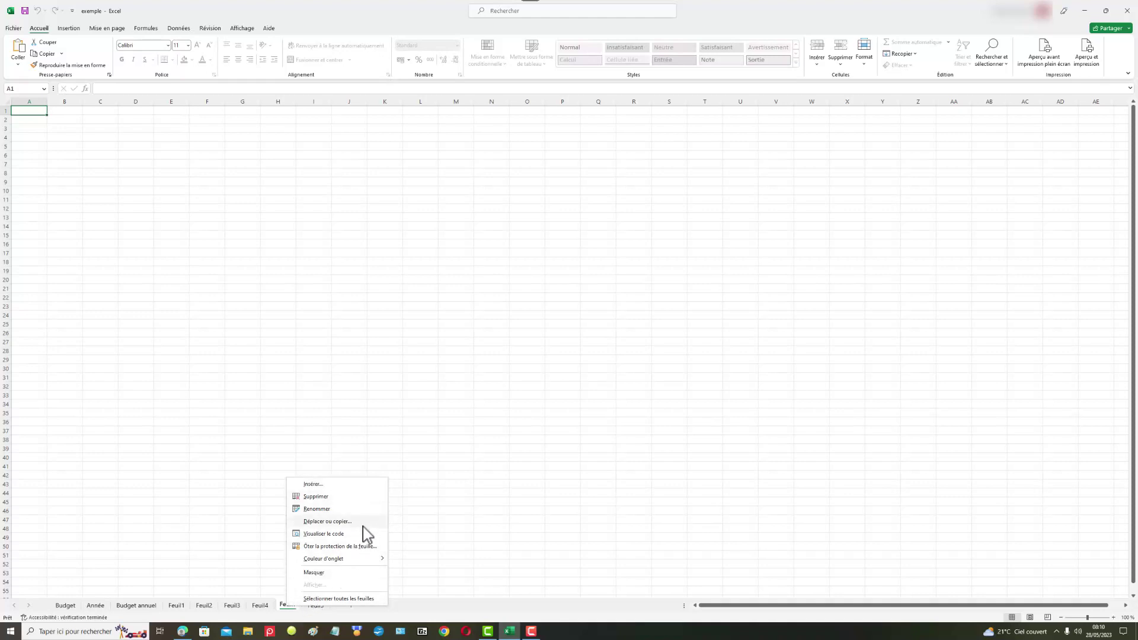
left_click(354, 546)
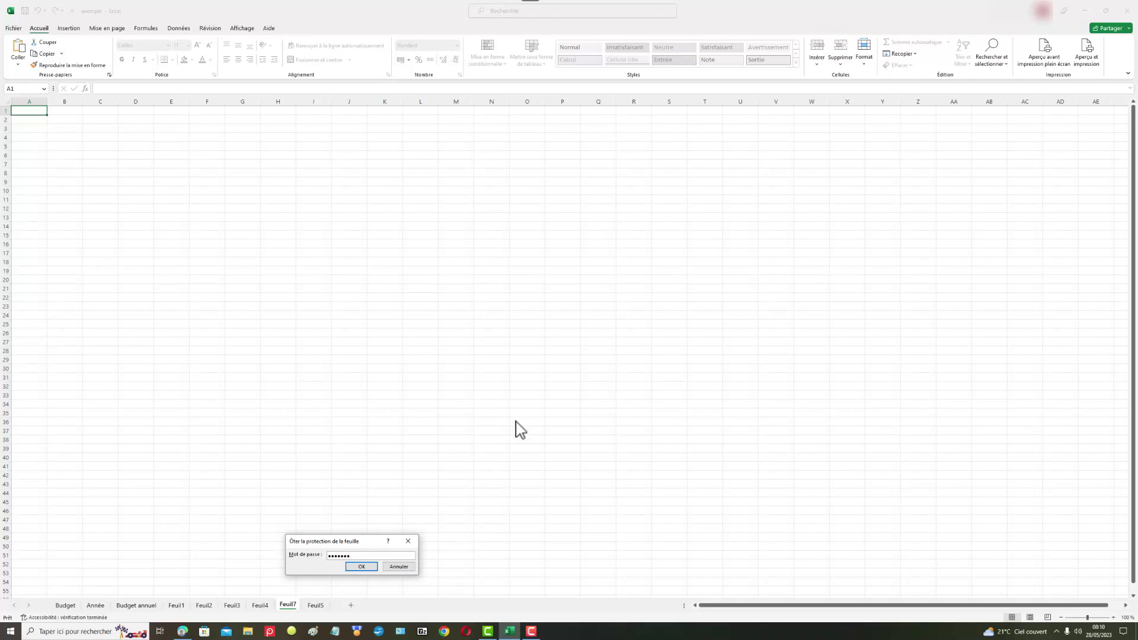
left_click(364, 569)
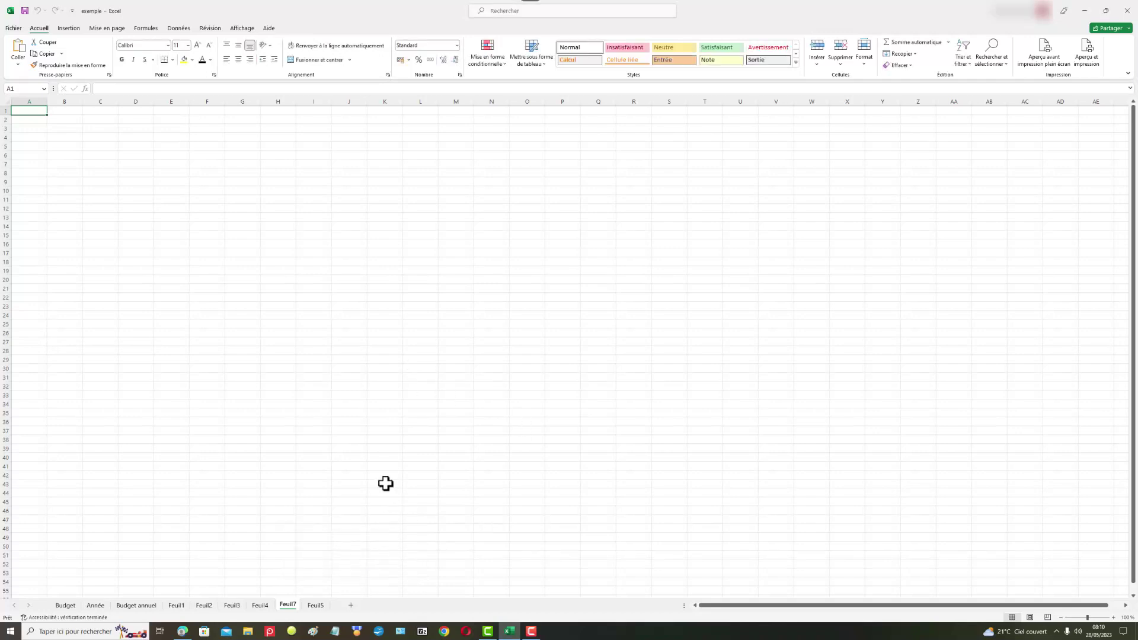
type("a")
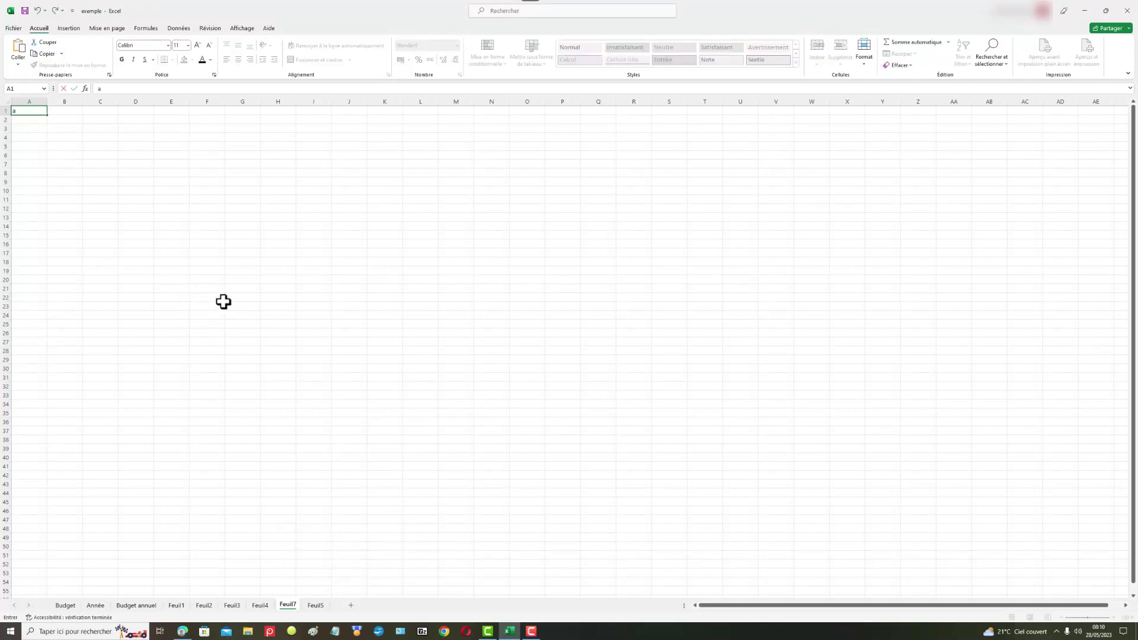
left_click(261, 605)
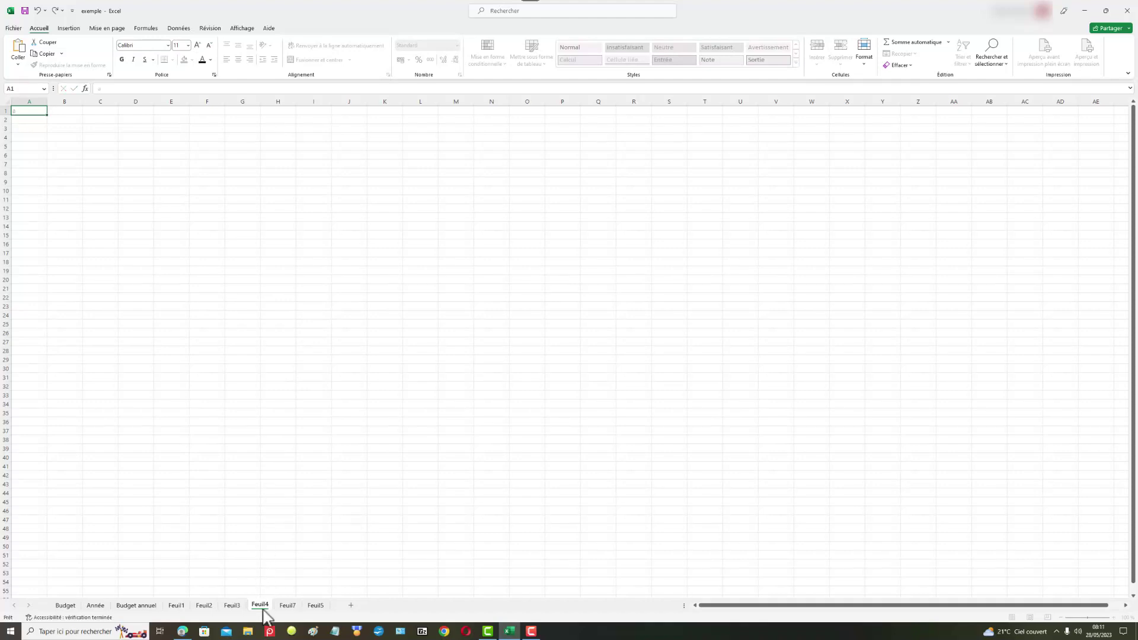
type("a")
Step: Hide Feuil7, unhide it through Afficher, then select Feuil2 and Feuil7 together as a group
right_click(286, 605)
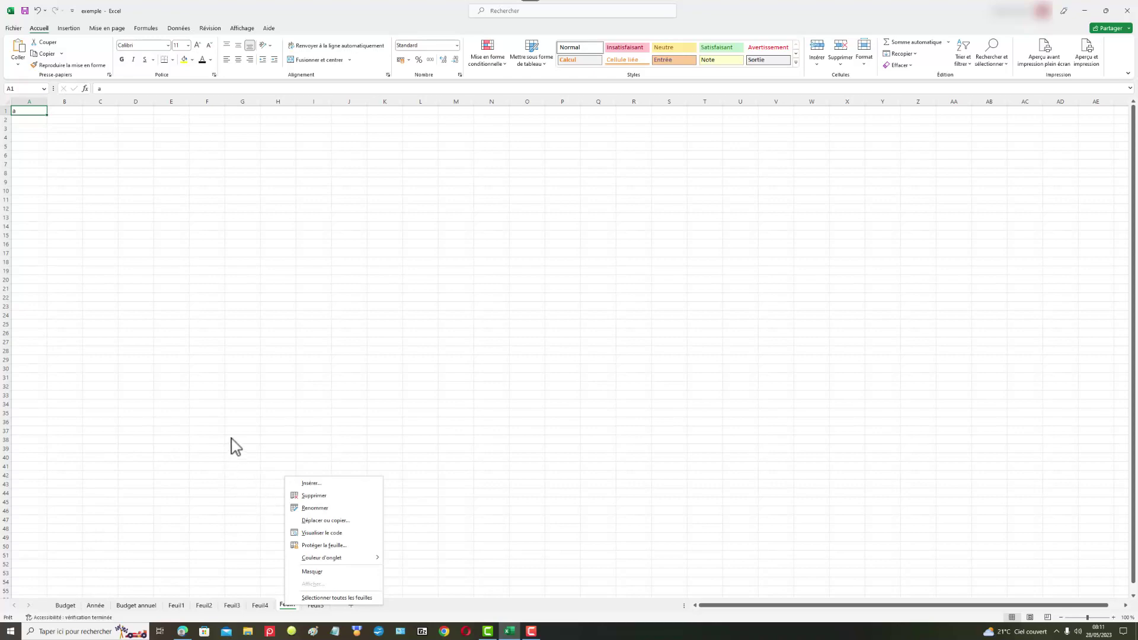
left_click(312, 571)
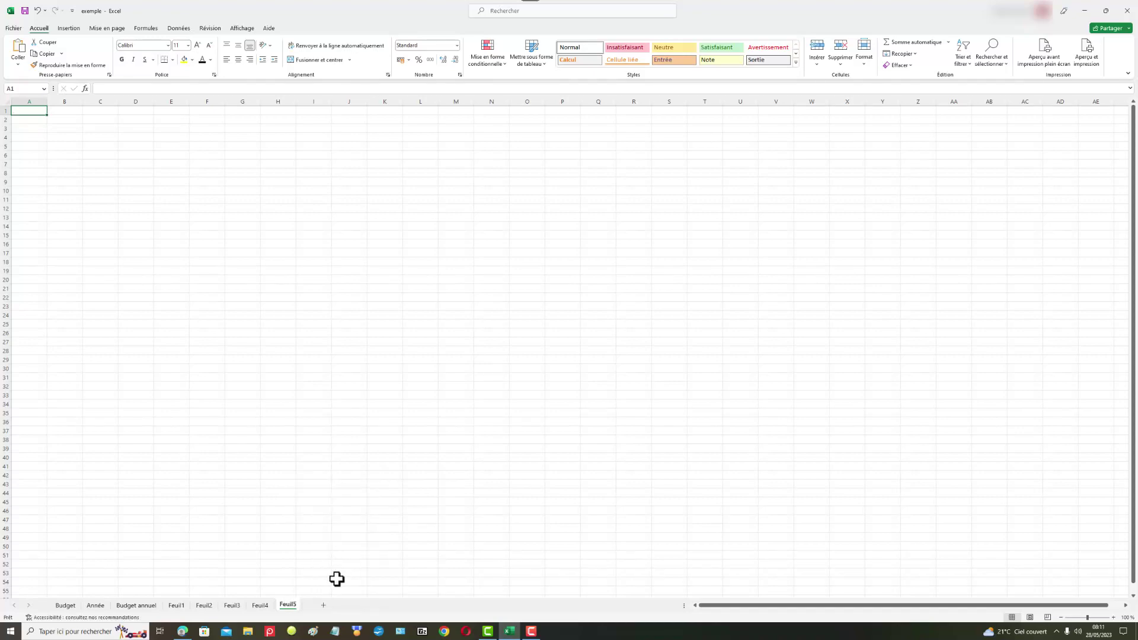
right_click(293, 610)
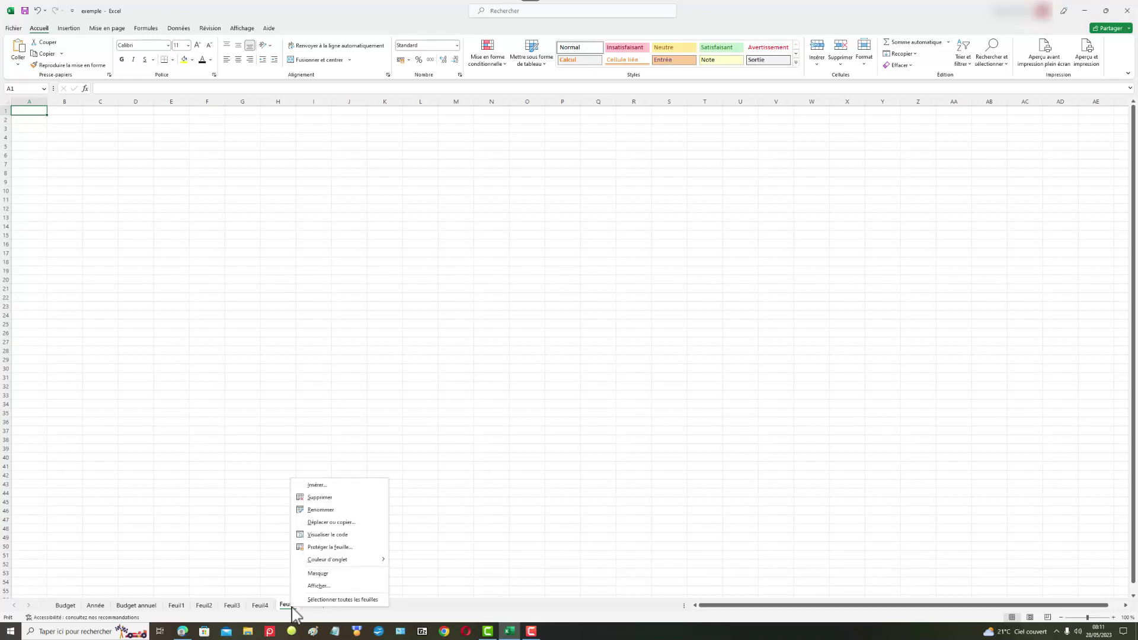
left_click(318, 586)
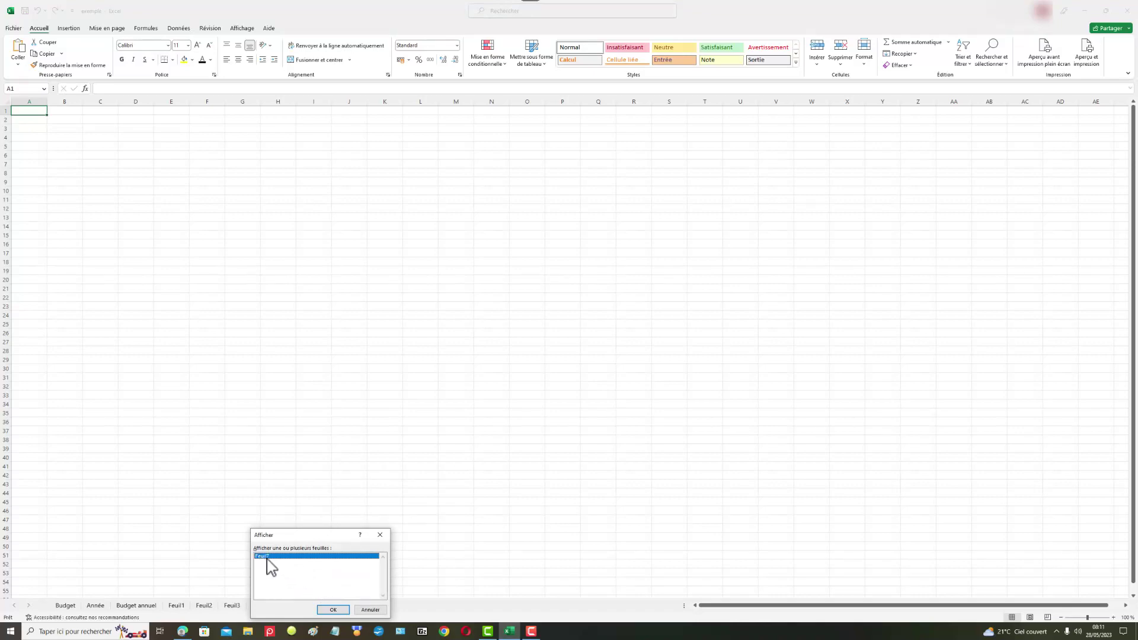
left_click(334, 609)
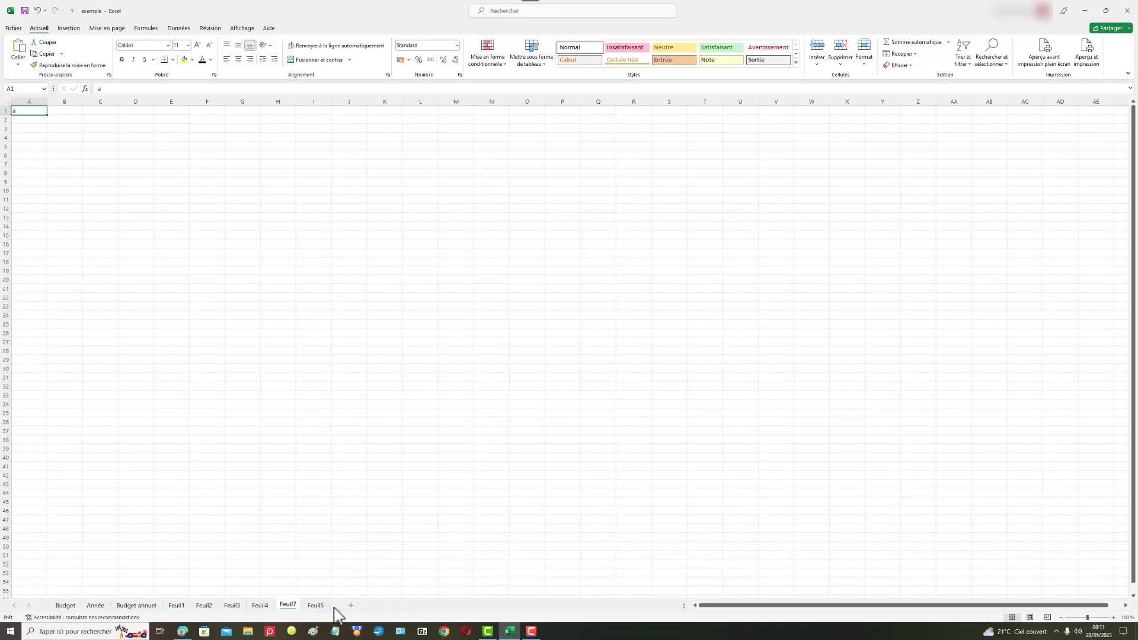
left_click(212, 607)
left_click(287, 605, "ctrl")
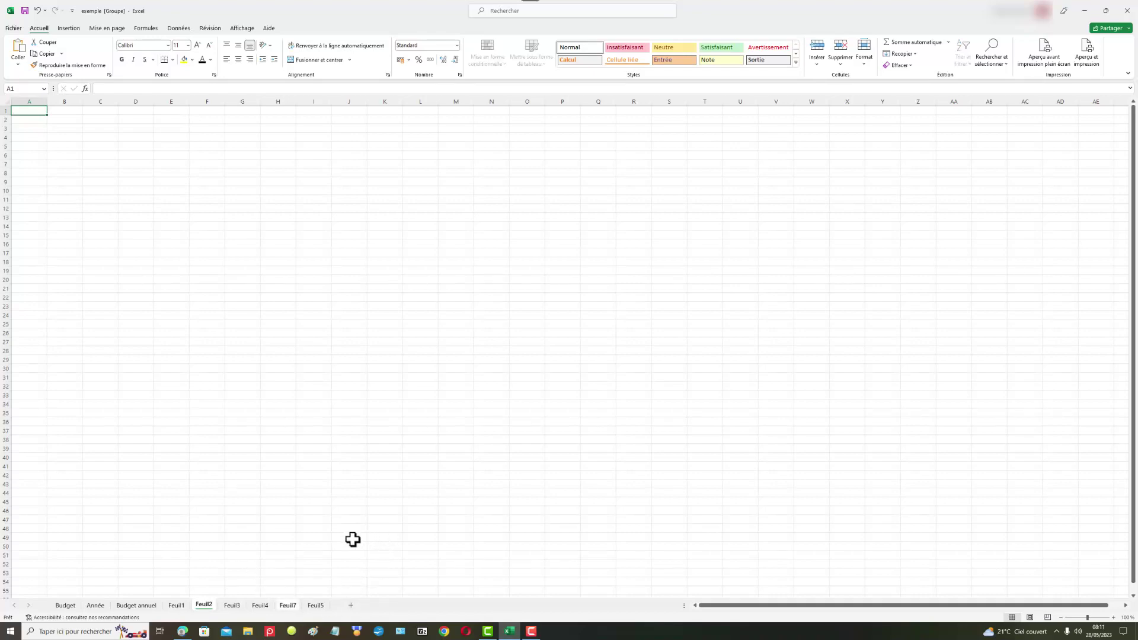
Step: Hide the grouped Feuil2 and Feuil7 sheets, then unhide both from the Afficher list
right_click(290, 610)
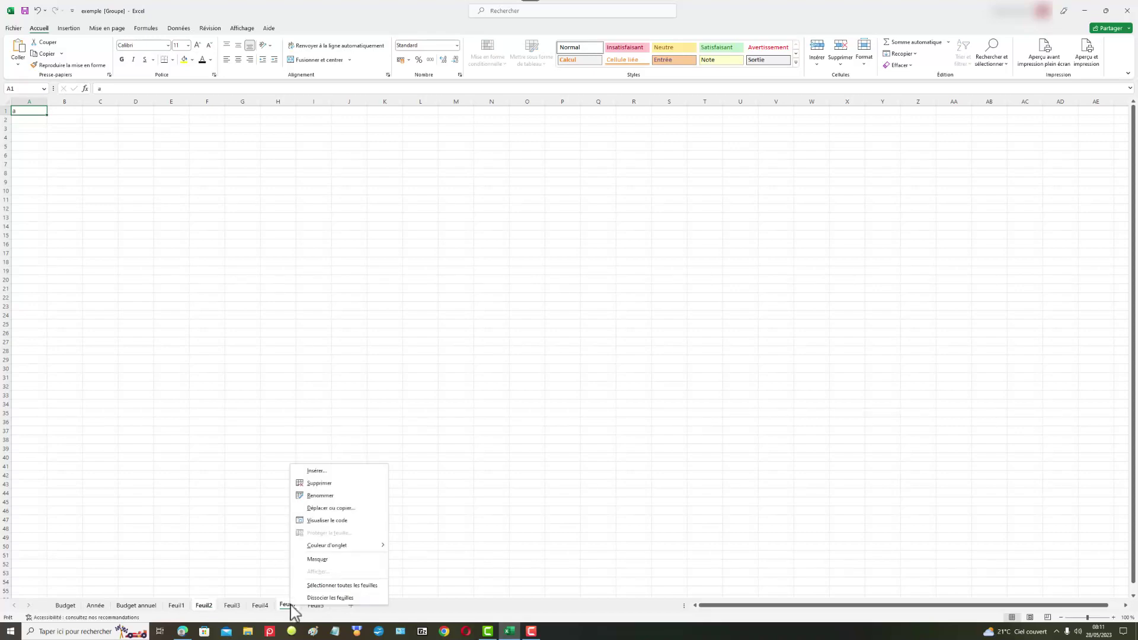
left_click(333, 567)
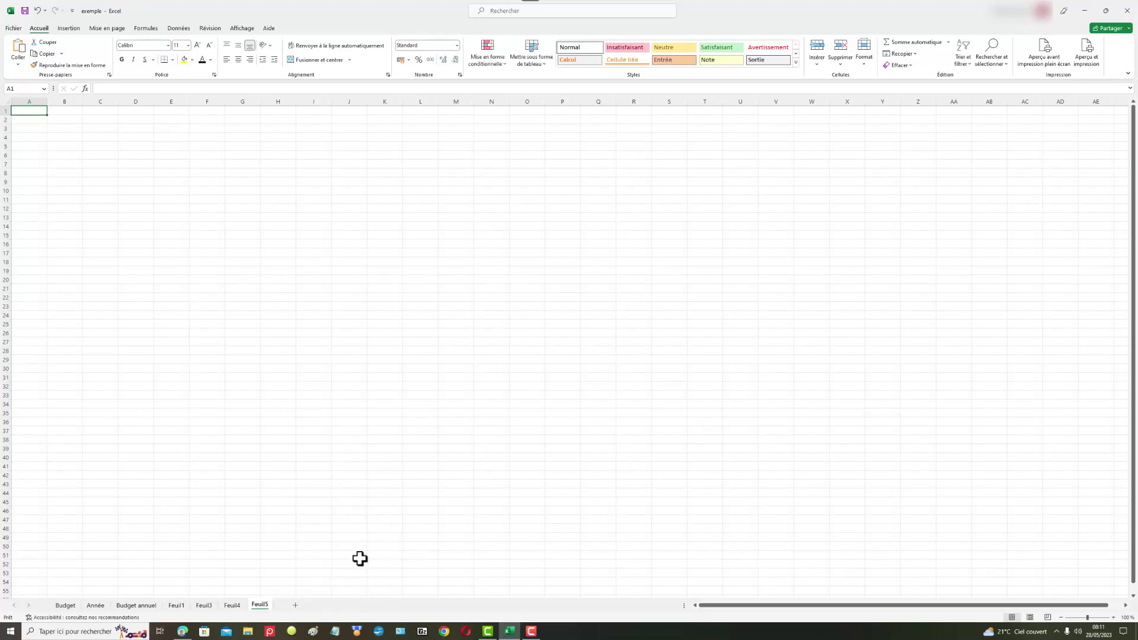
right_click(262, 607)
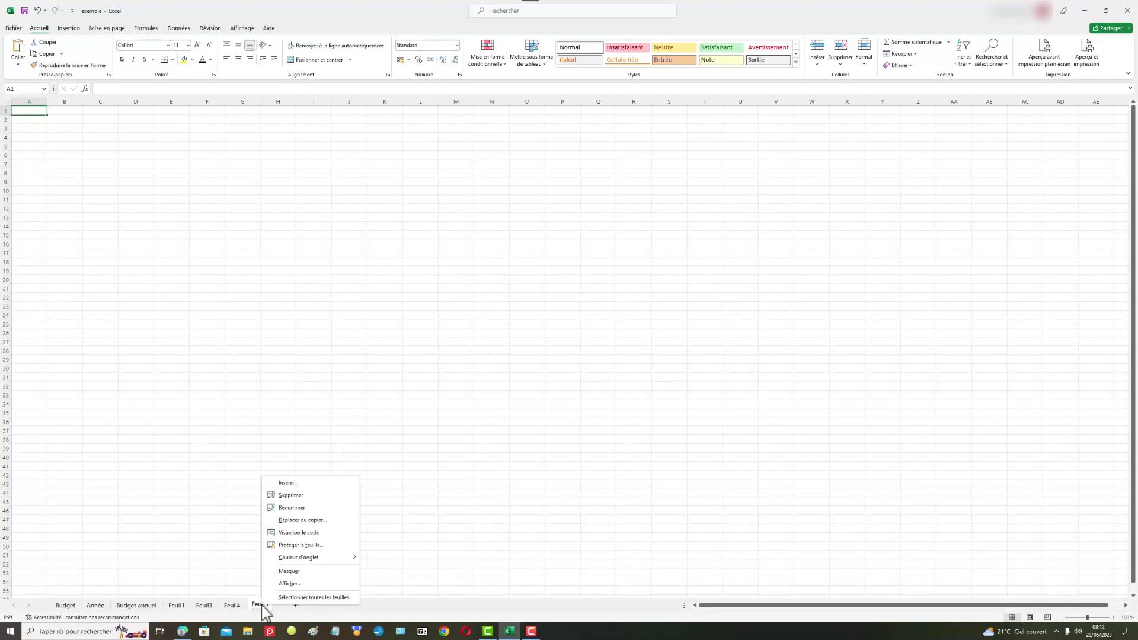
left_click(296, 585)
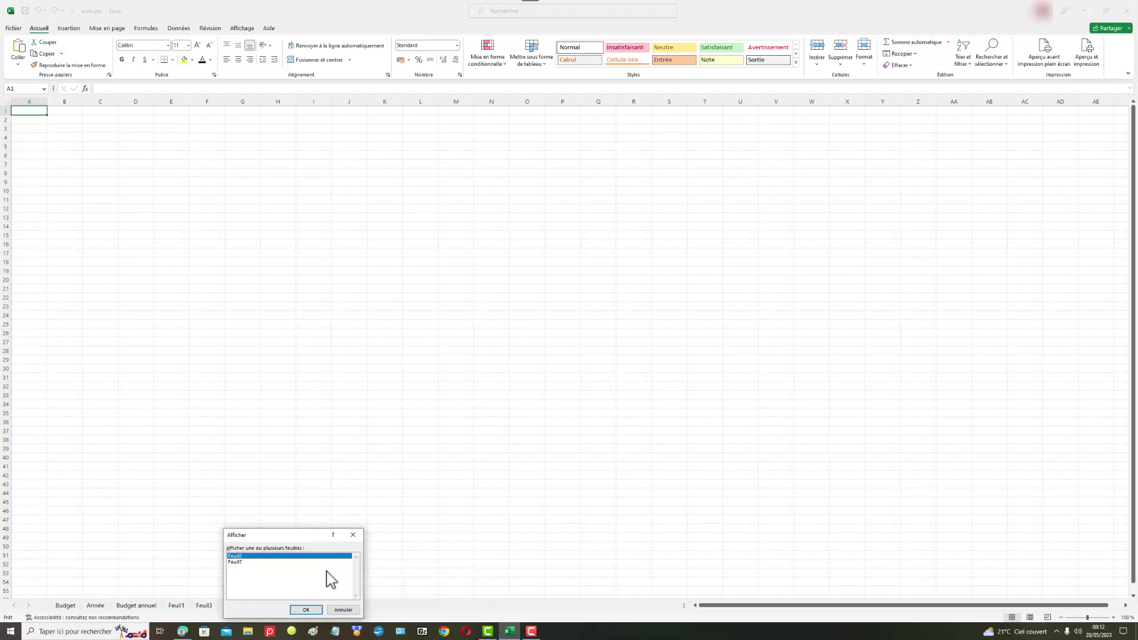
left_click(245, 561, "ctrl")
left_click(306, 609)
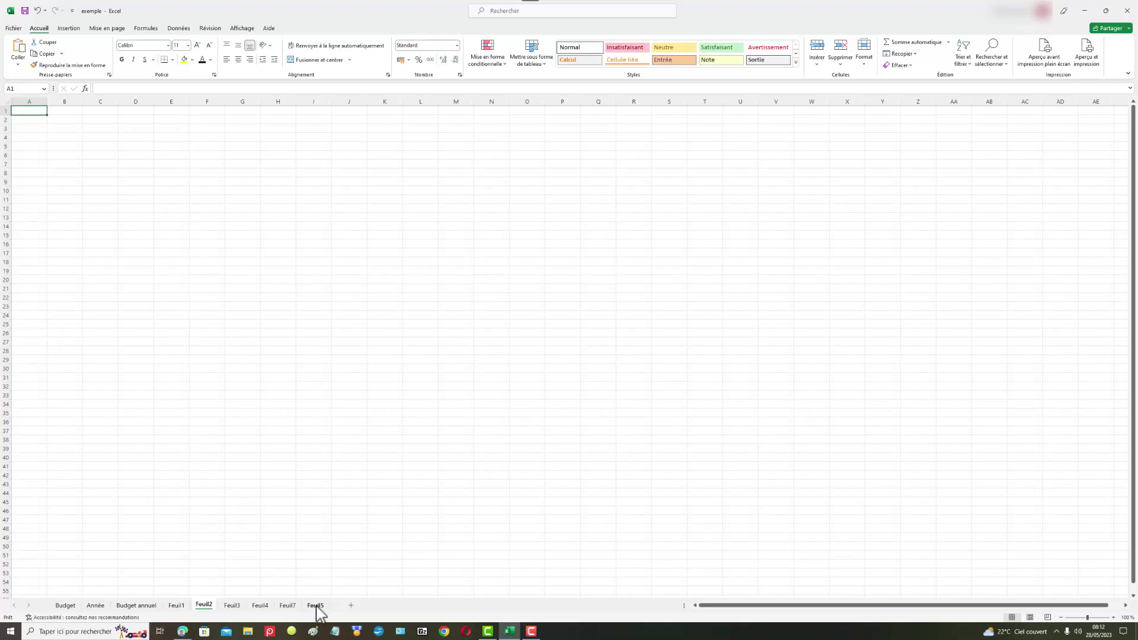
Step: Give Feuil5 a light tab colour, then group Budget through Feuil5 and colour all their tabs
right_click(315, 605)
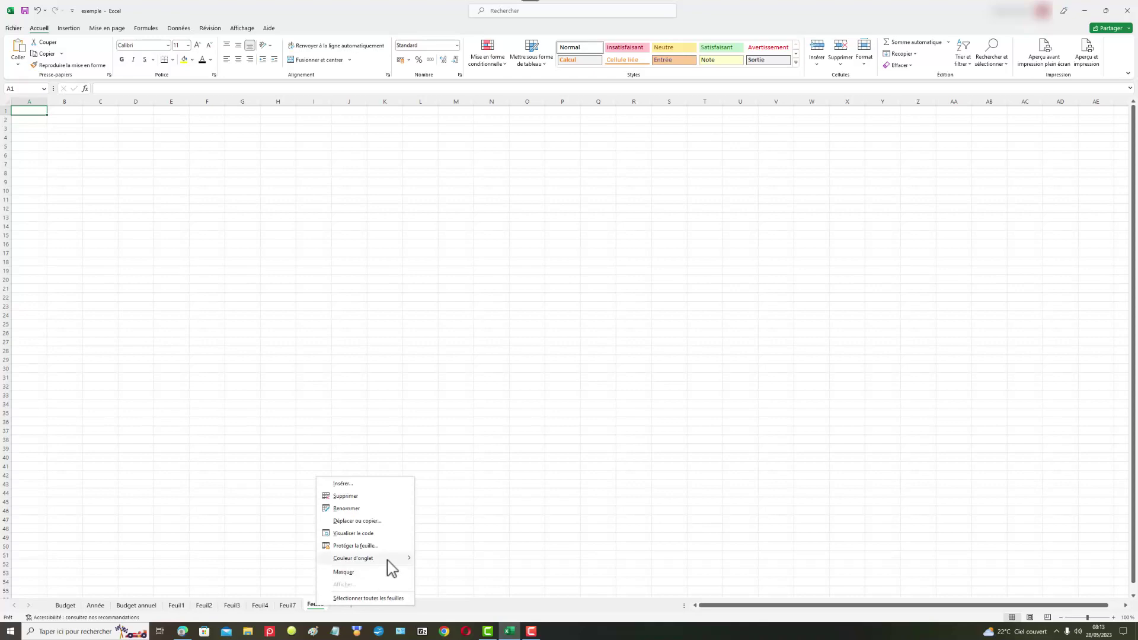
mouse_move(353, 557)
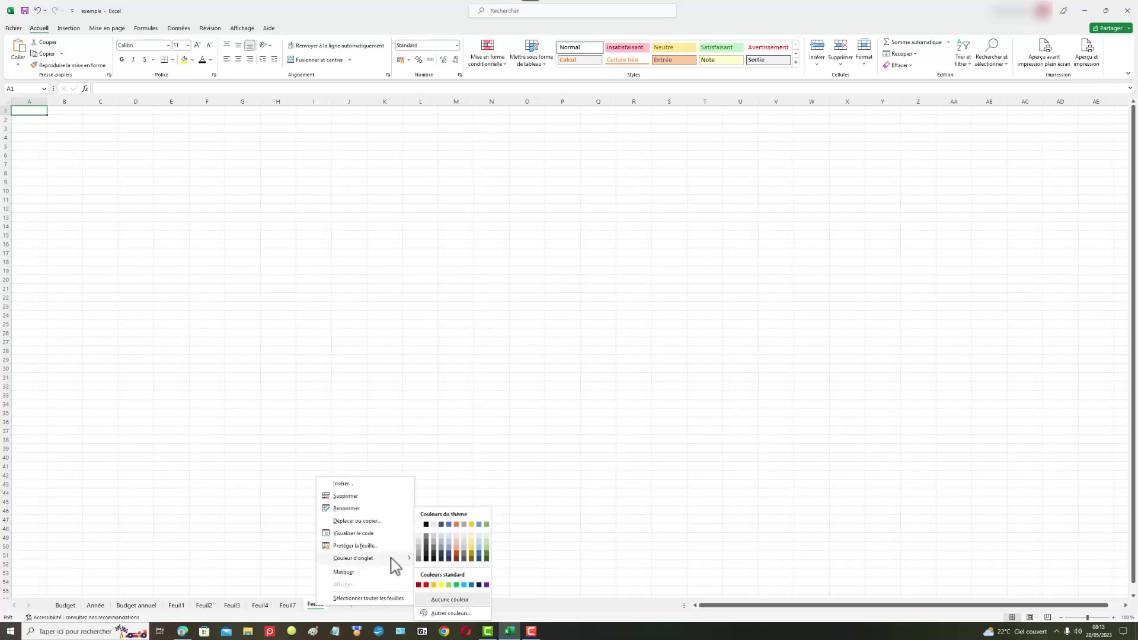
left_click(449, 535)
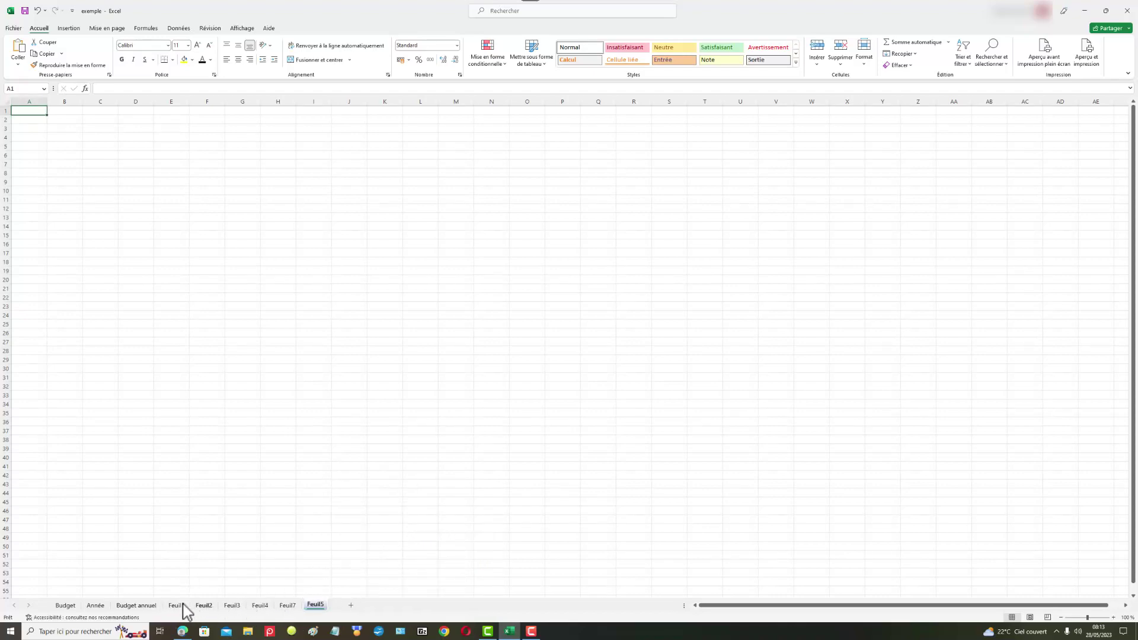
left_click(66, 606, "ctrl")
right_click(66, 605)
key("Escape")
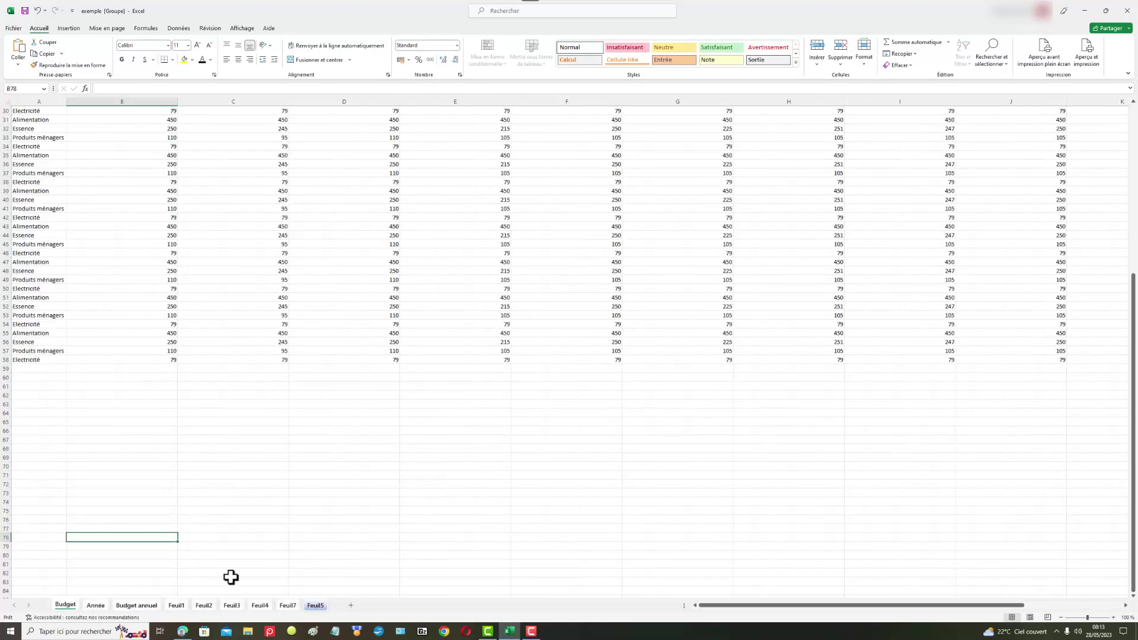
right_click(205, 607)
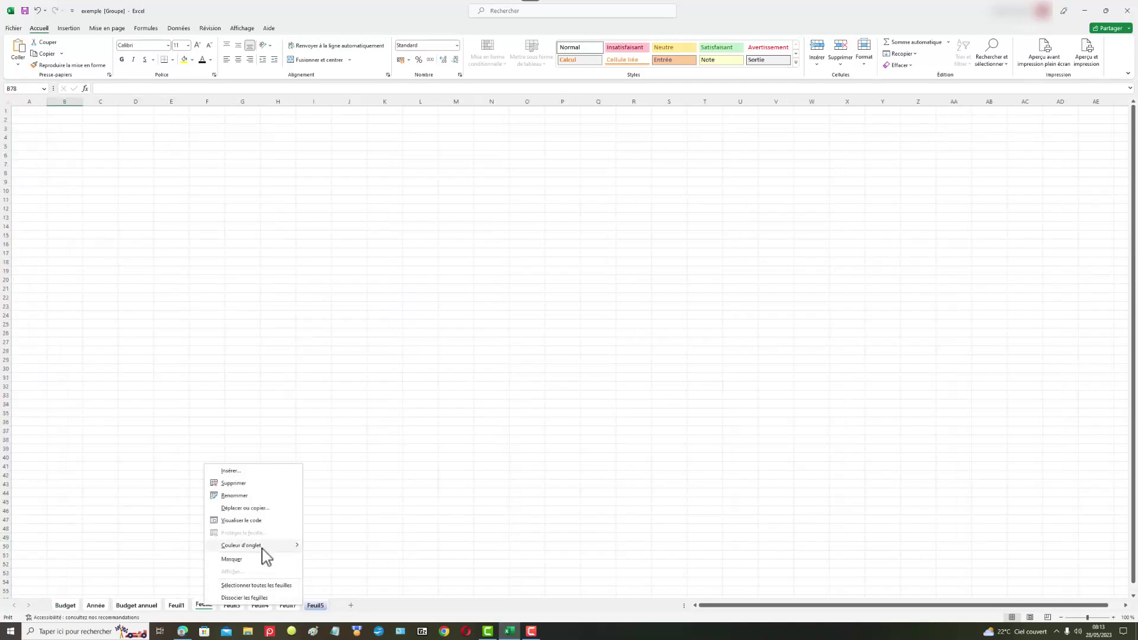
mouse_move(240, 545)
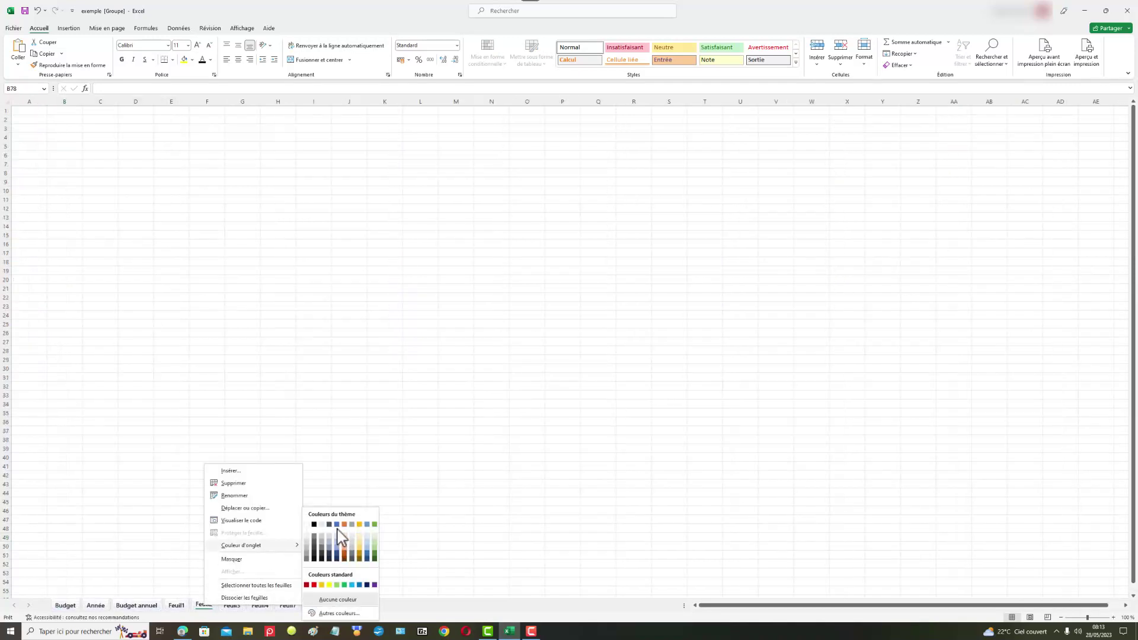
left_click(338, 530)
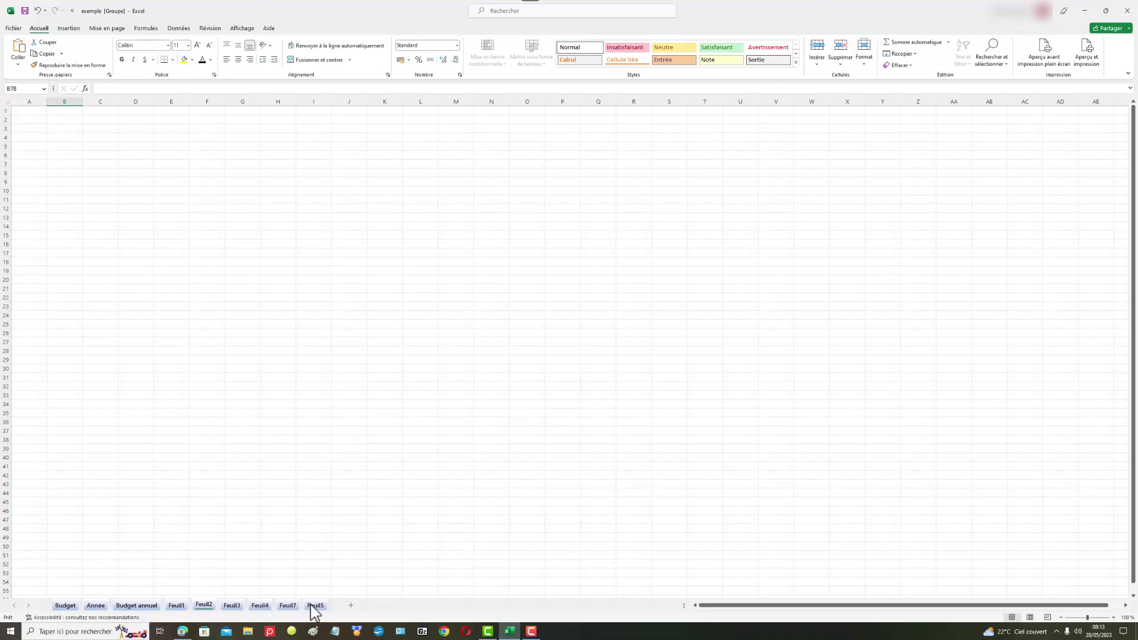
Step: Ungroup the sheets and select cell C83 on the Budget sheet
right_click(69, 610)
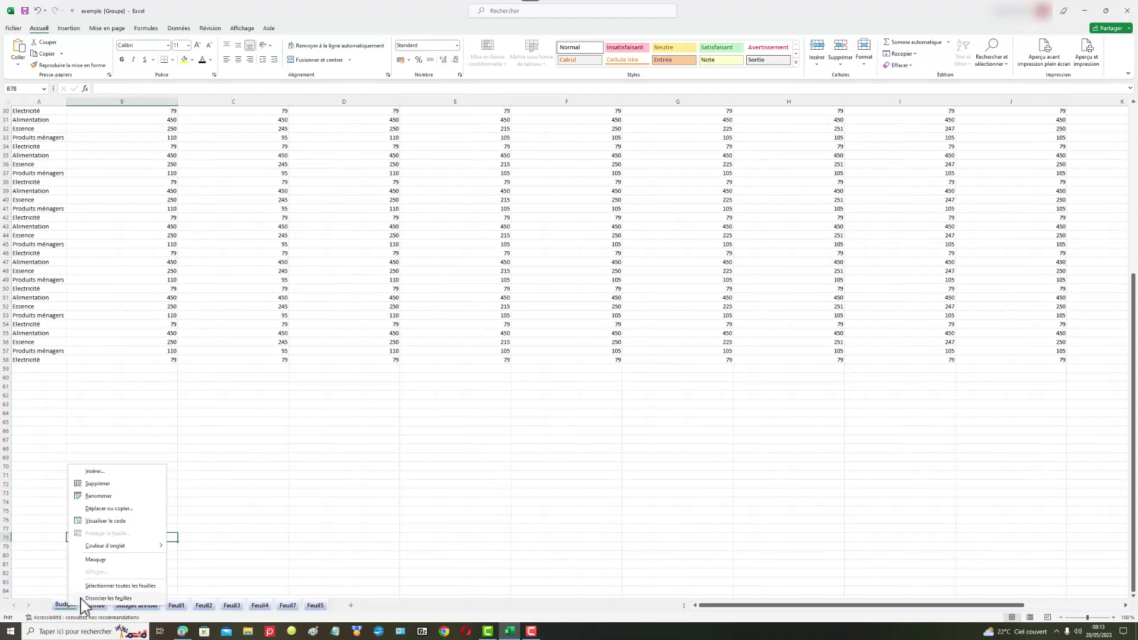
left_click(128, 598)
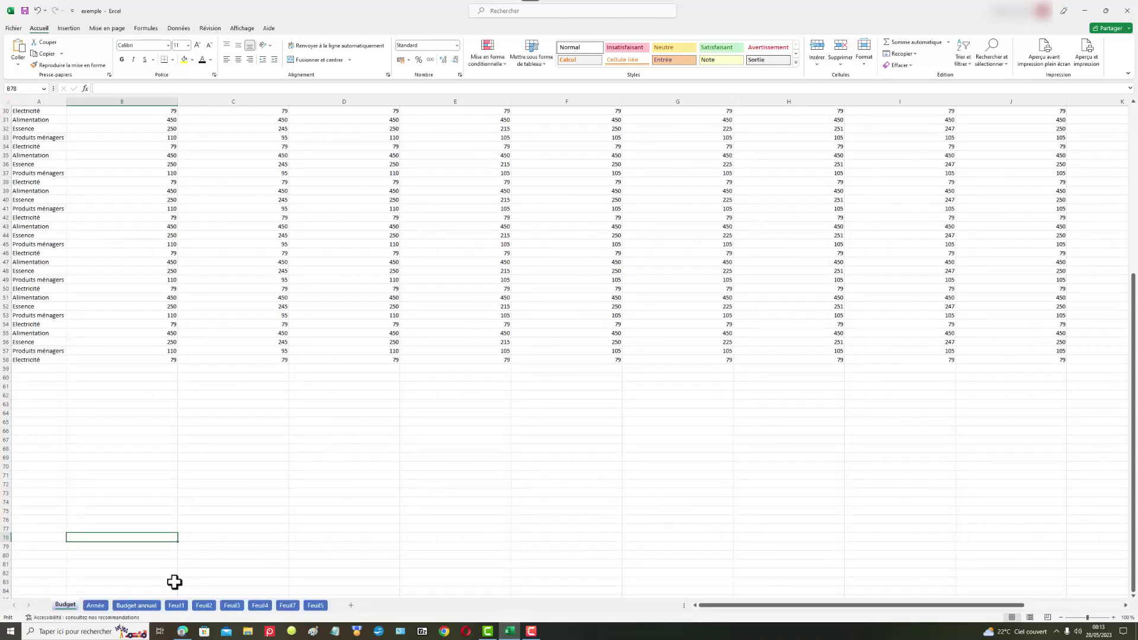
left_click(240, 564)
left_click(205, 583)
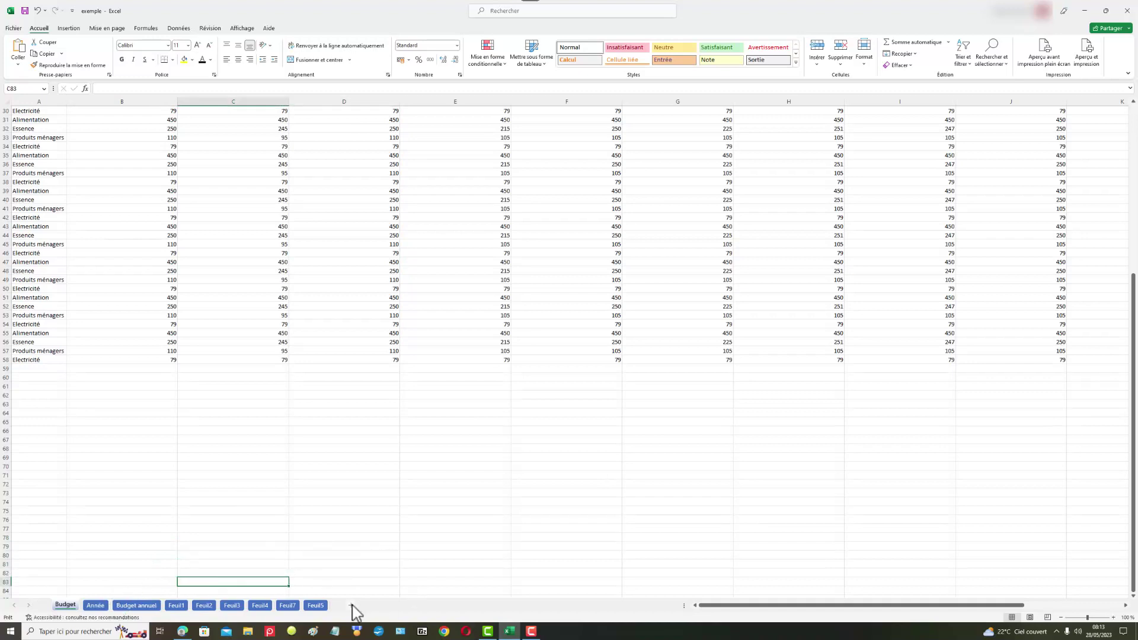
Step: Visit the Année and Budget annuel sheets, then give the Budget tab a theme colour
left_click(96, 605)
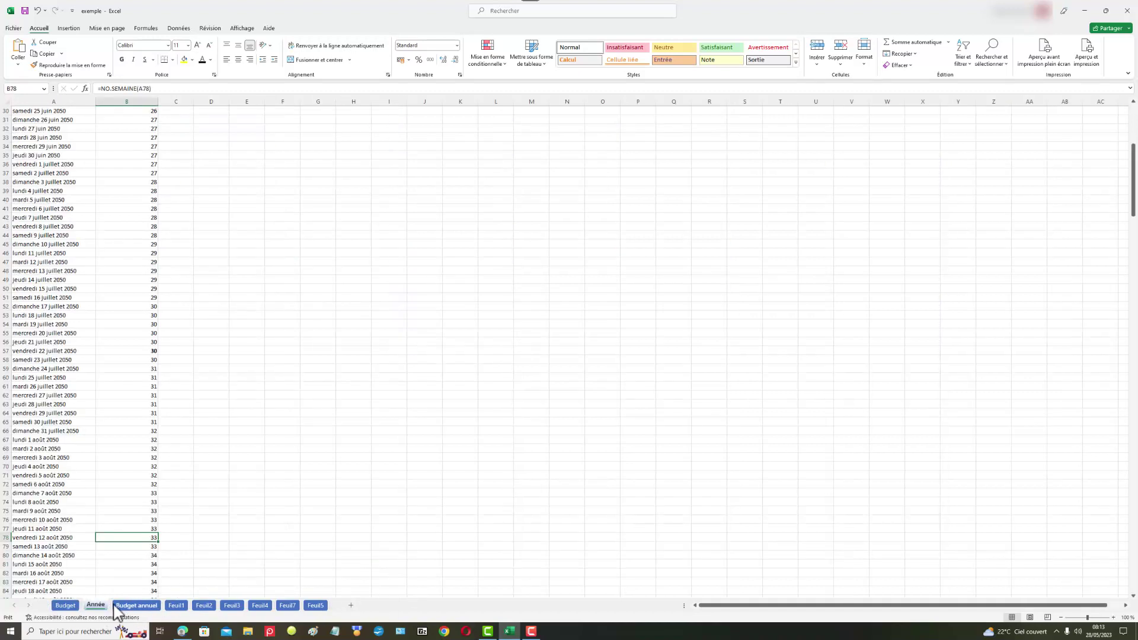
left_click(142, 605)
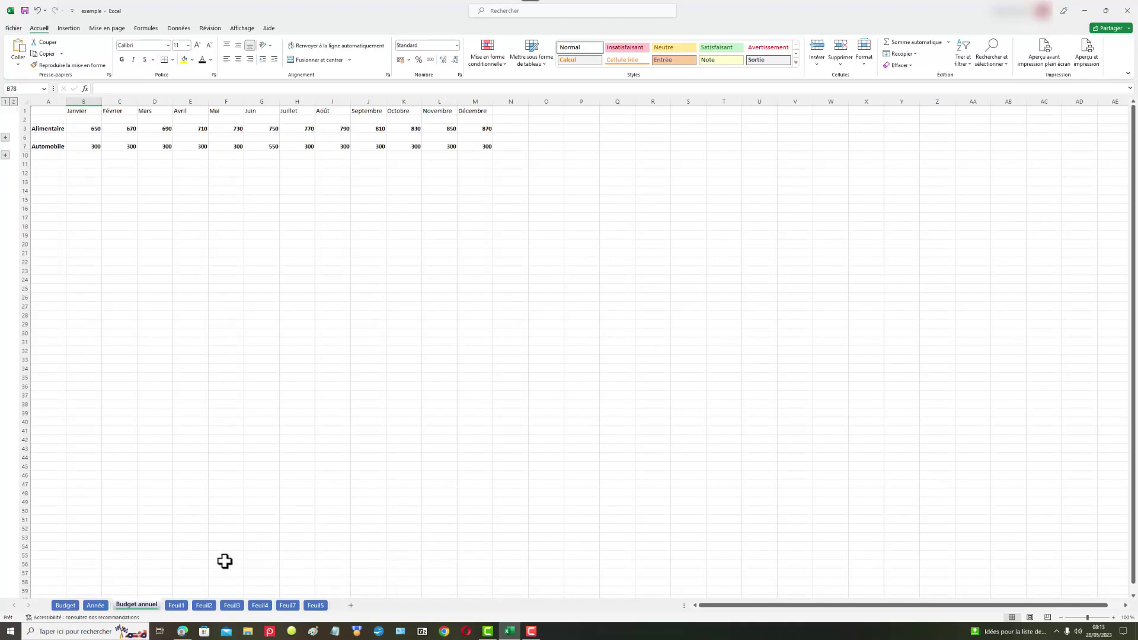
right_click(72, 609)
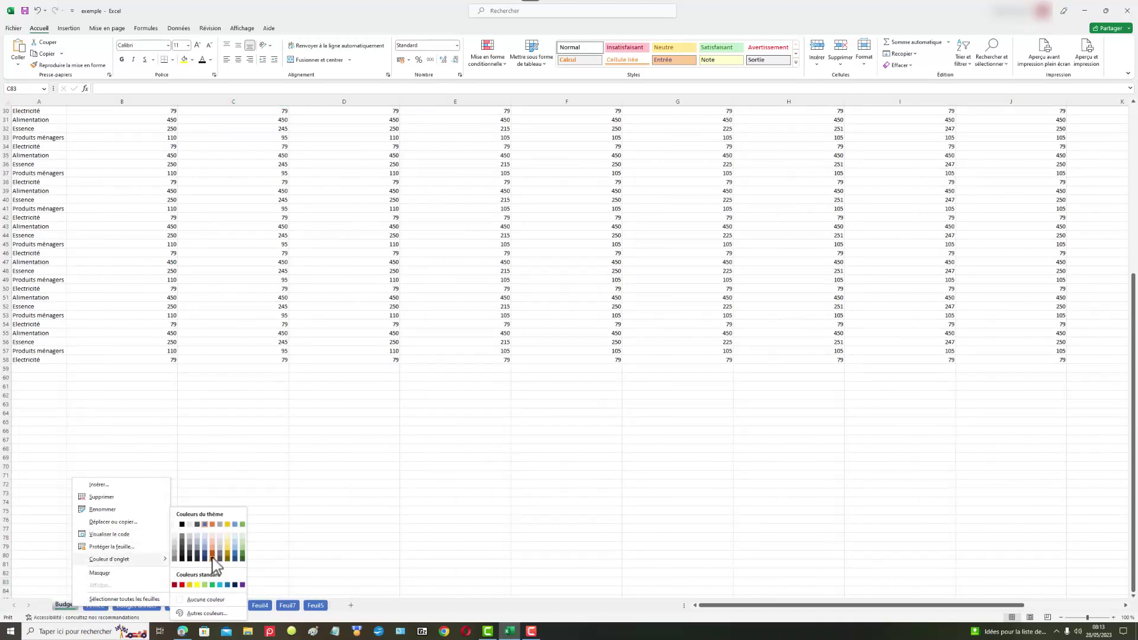
left_click(216, 551)
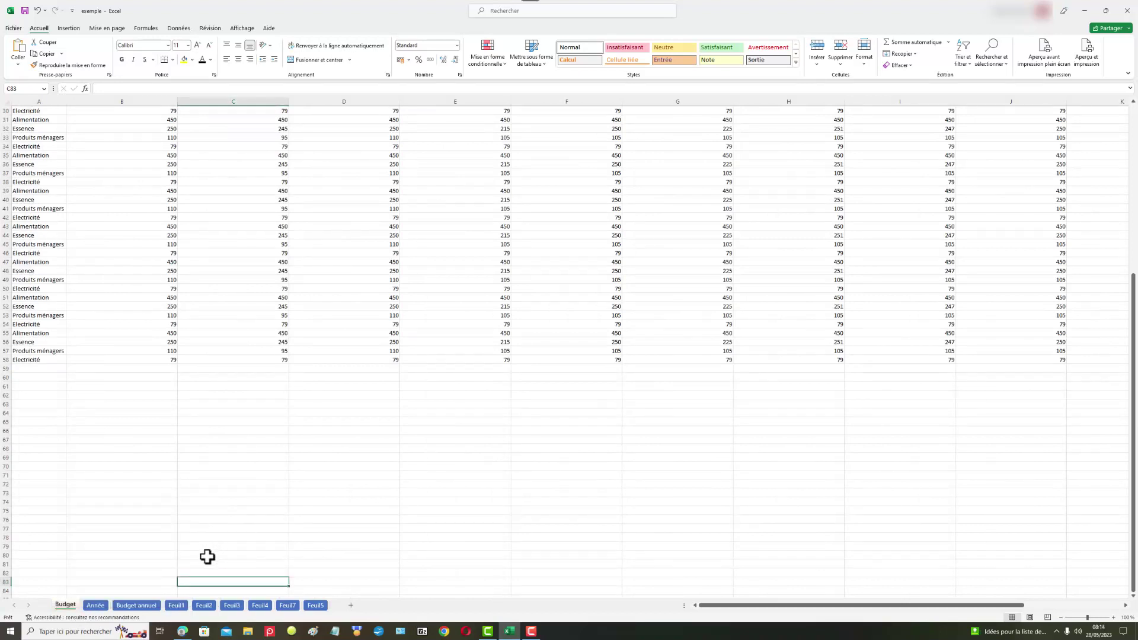